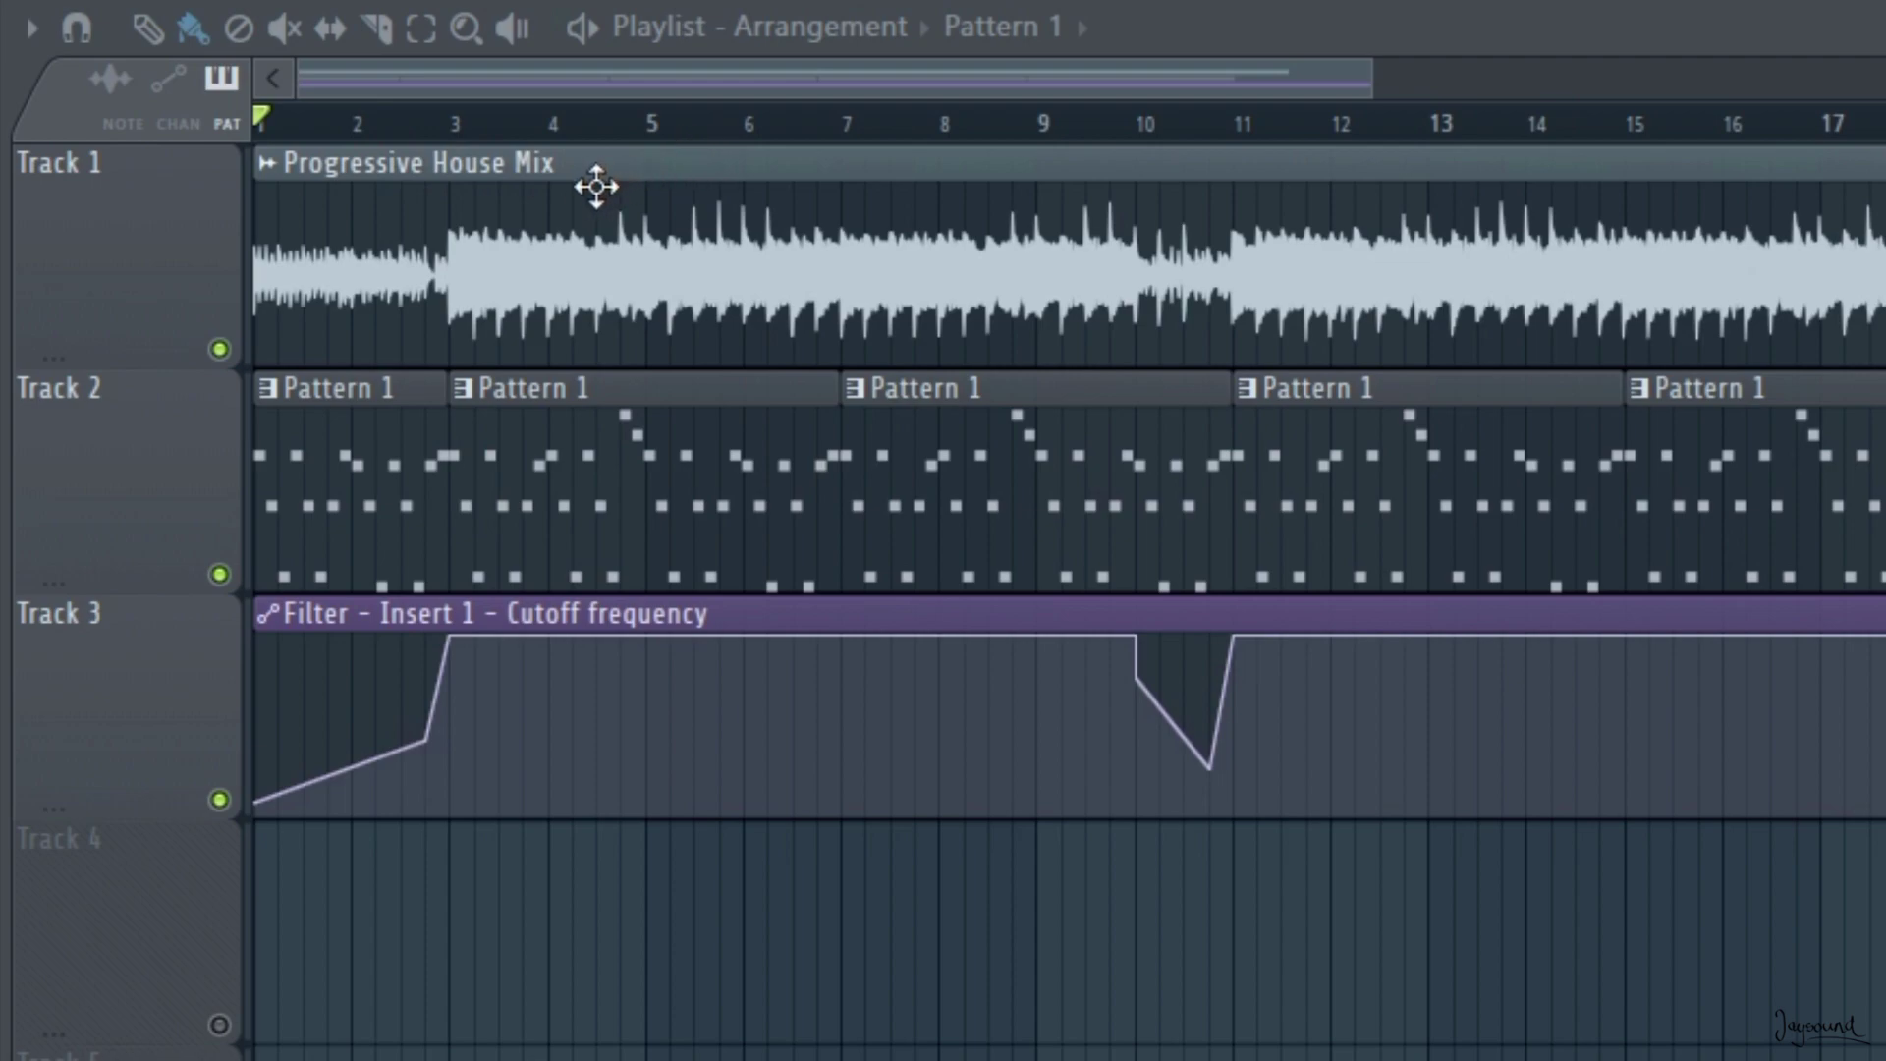
Solo the Progressive House Mix track, then play the arrangement from bar 1 and stop.
right_click(219, 349)
left_click(219, 799)
mouse_move(365, 613)
key("space")
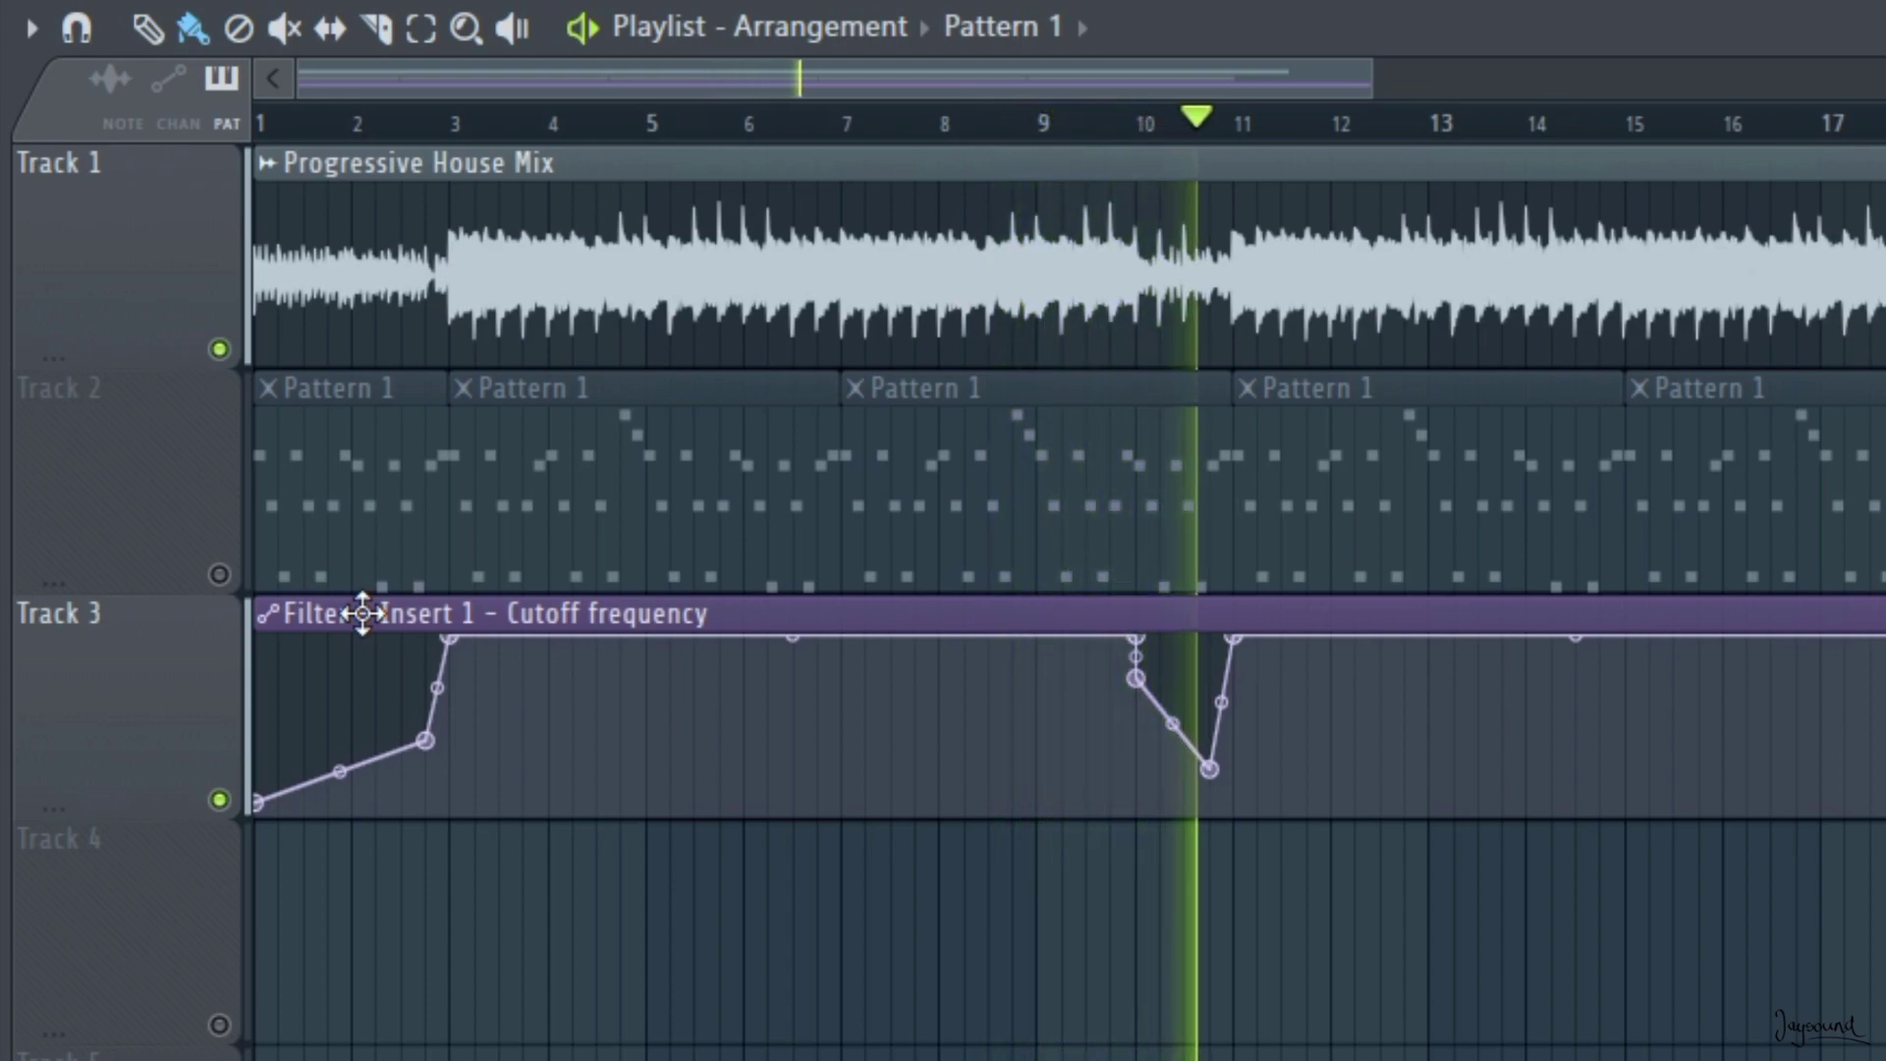
key("space")
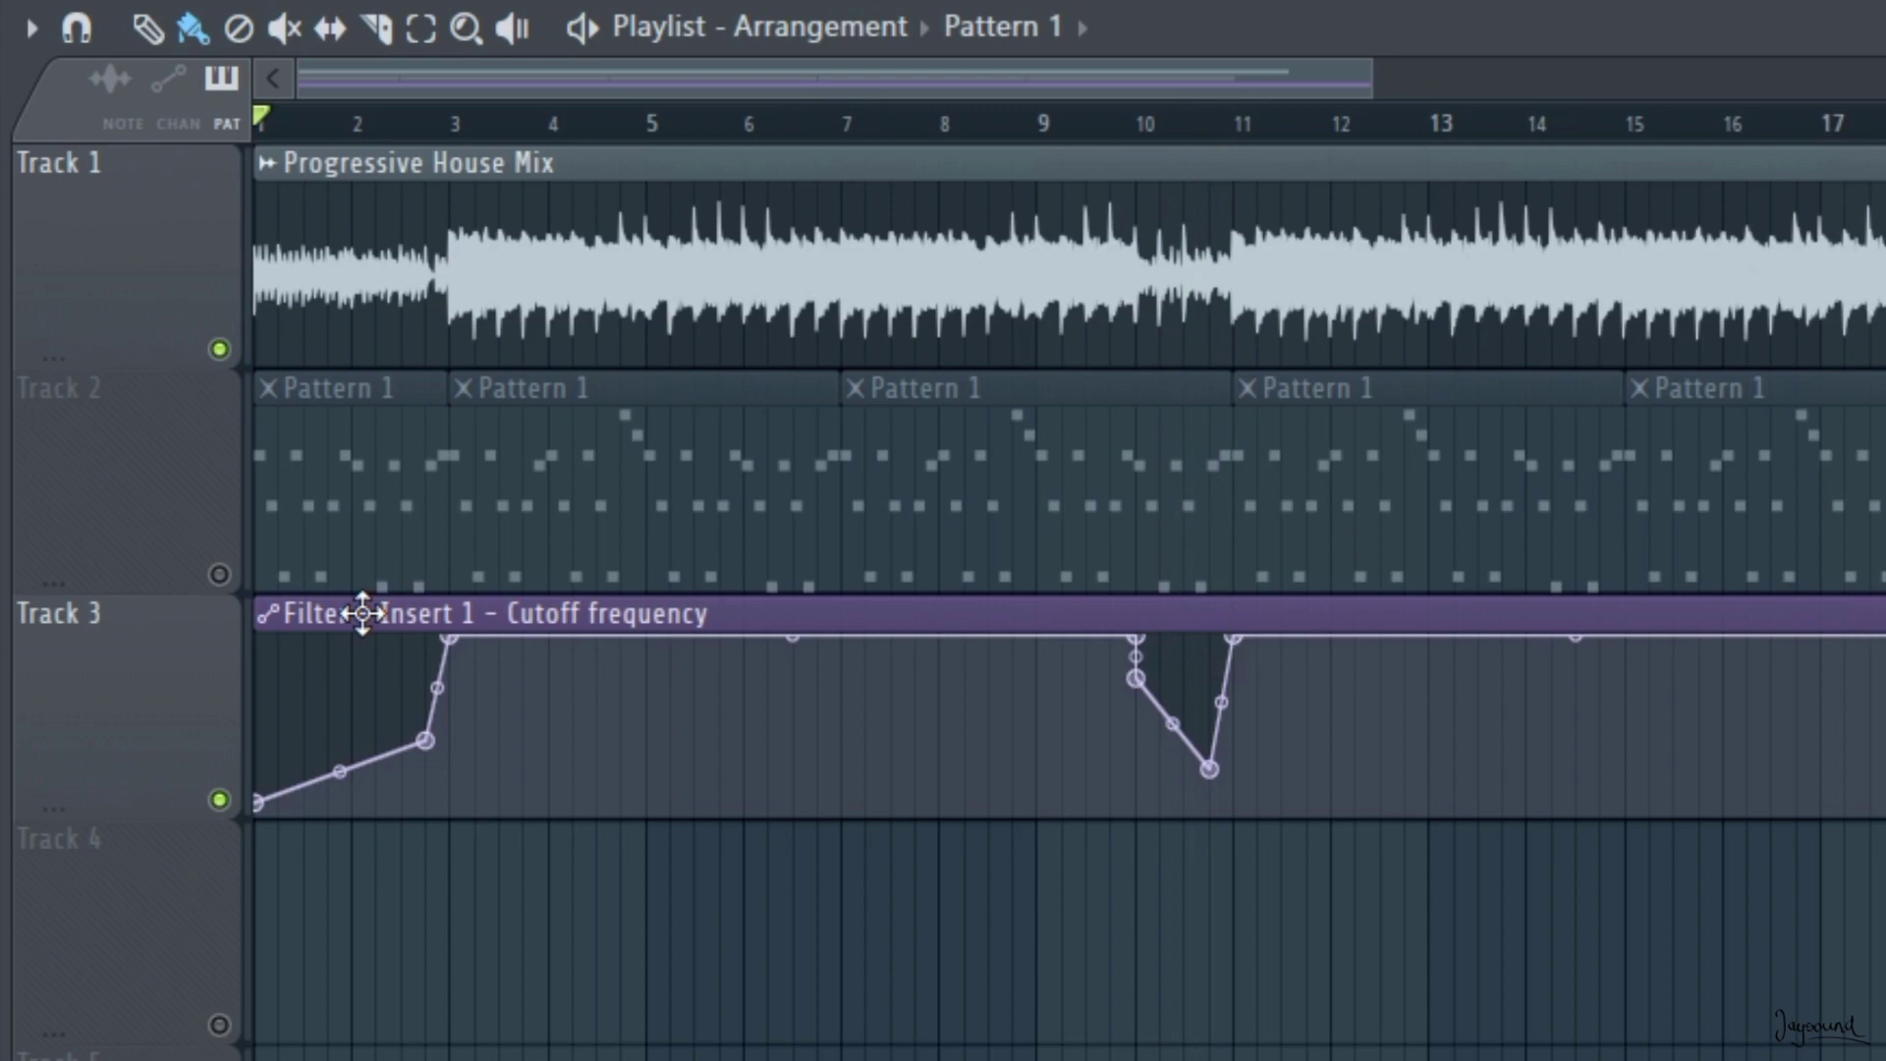
Unmute the lead pattern track, mute the Progressive House Mix reference, and audition the LEAD melody.
left_click(220, 575)
left_click(220, 350)
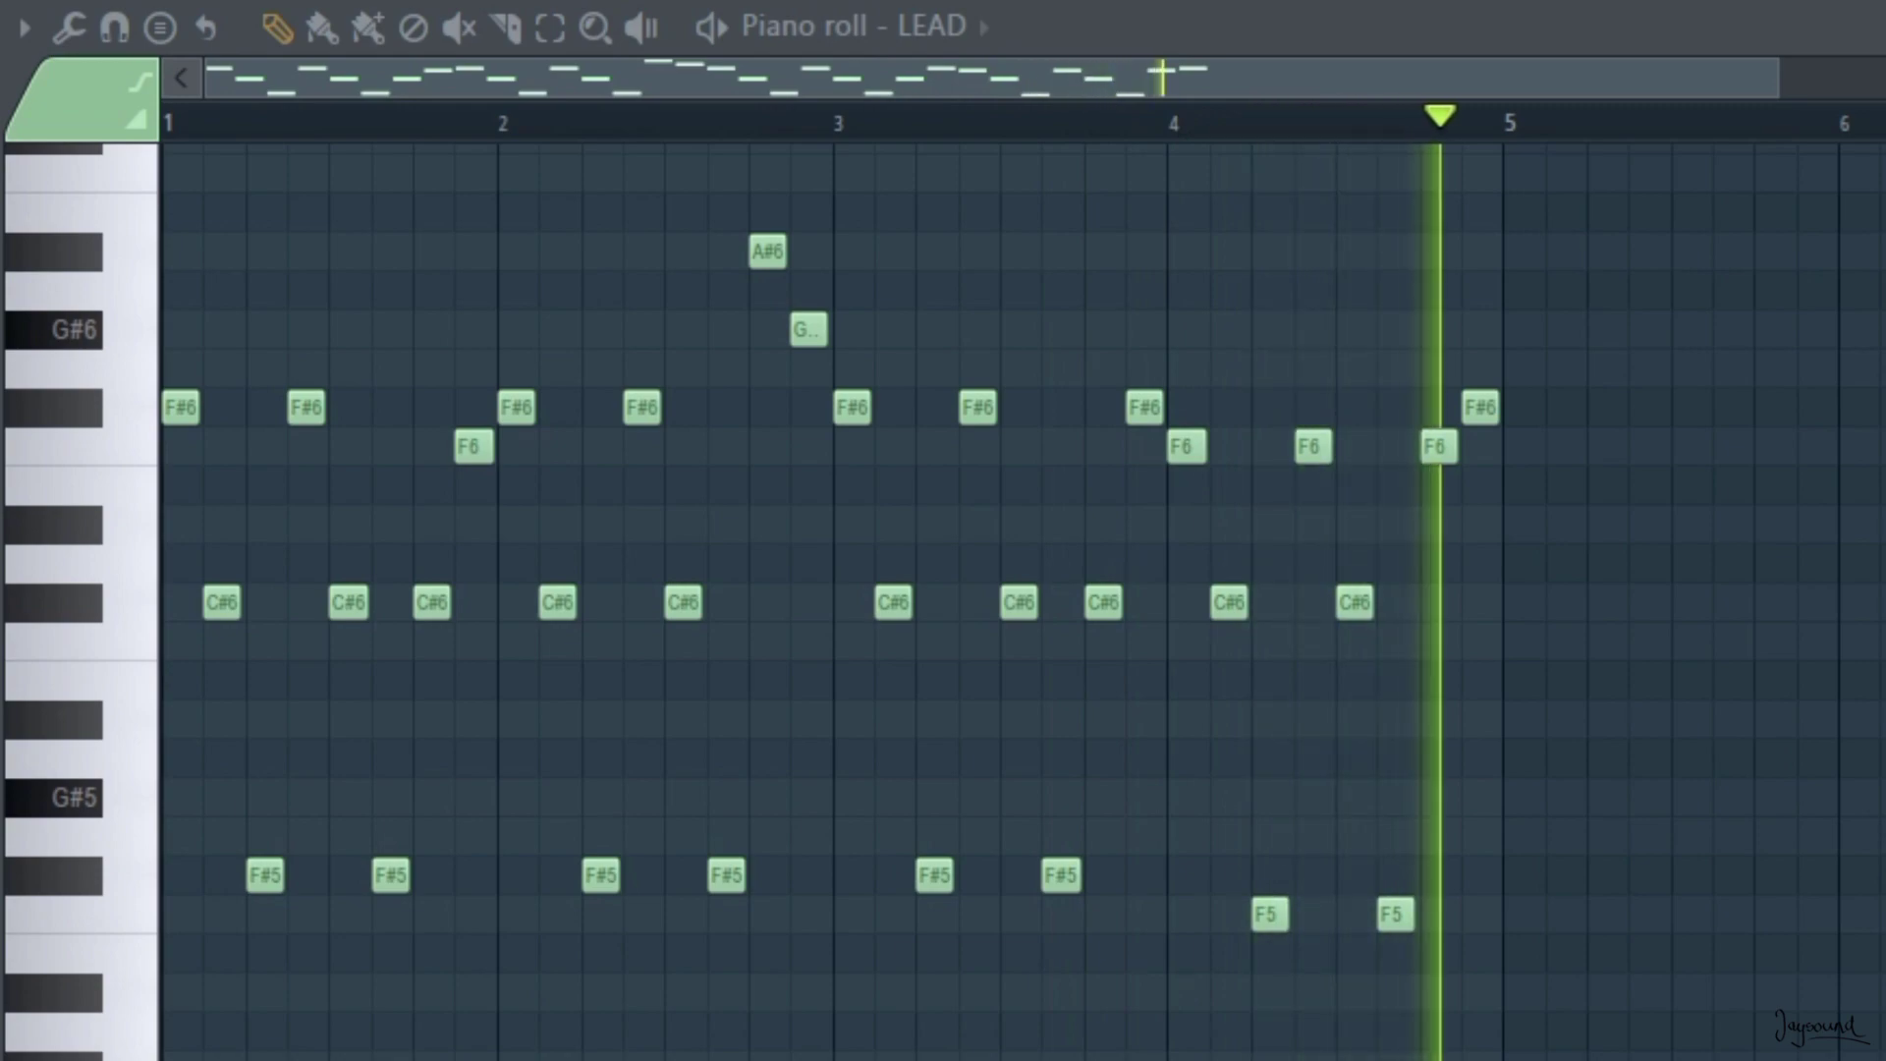
key("space")
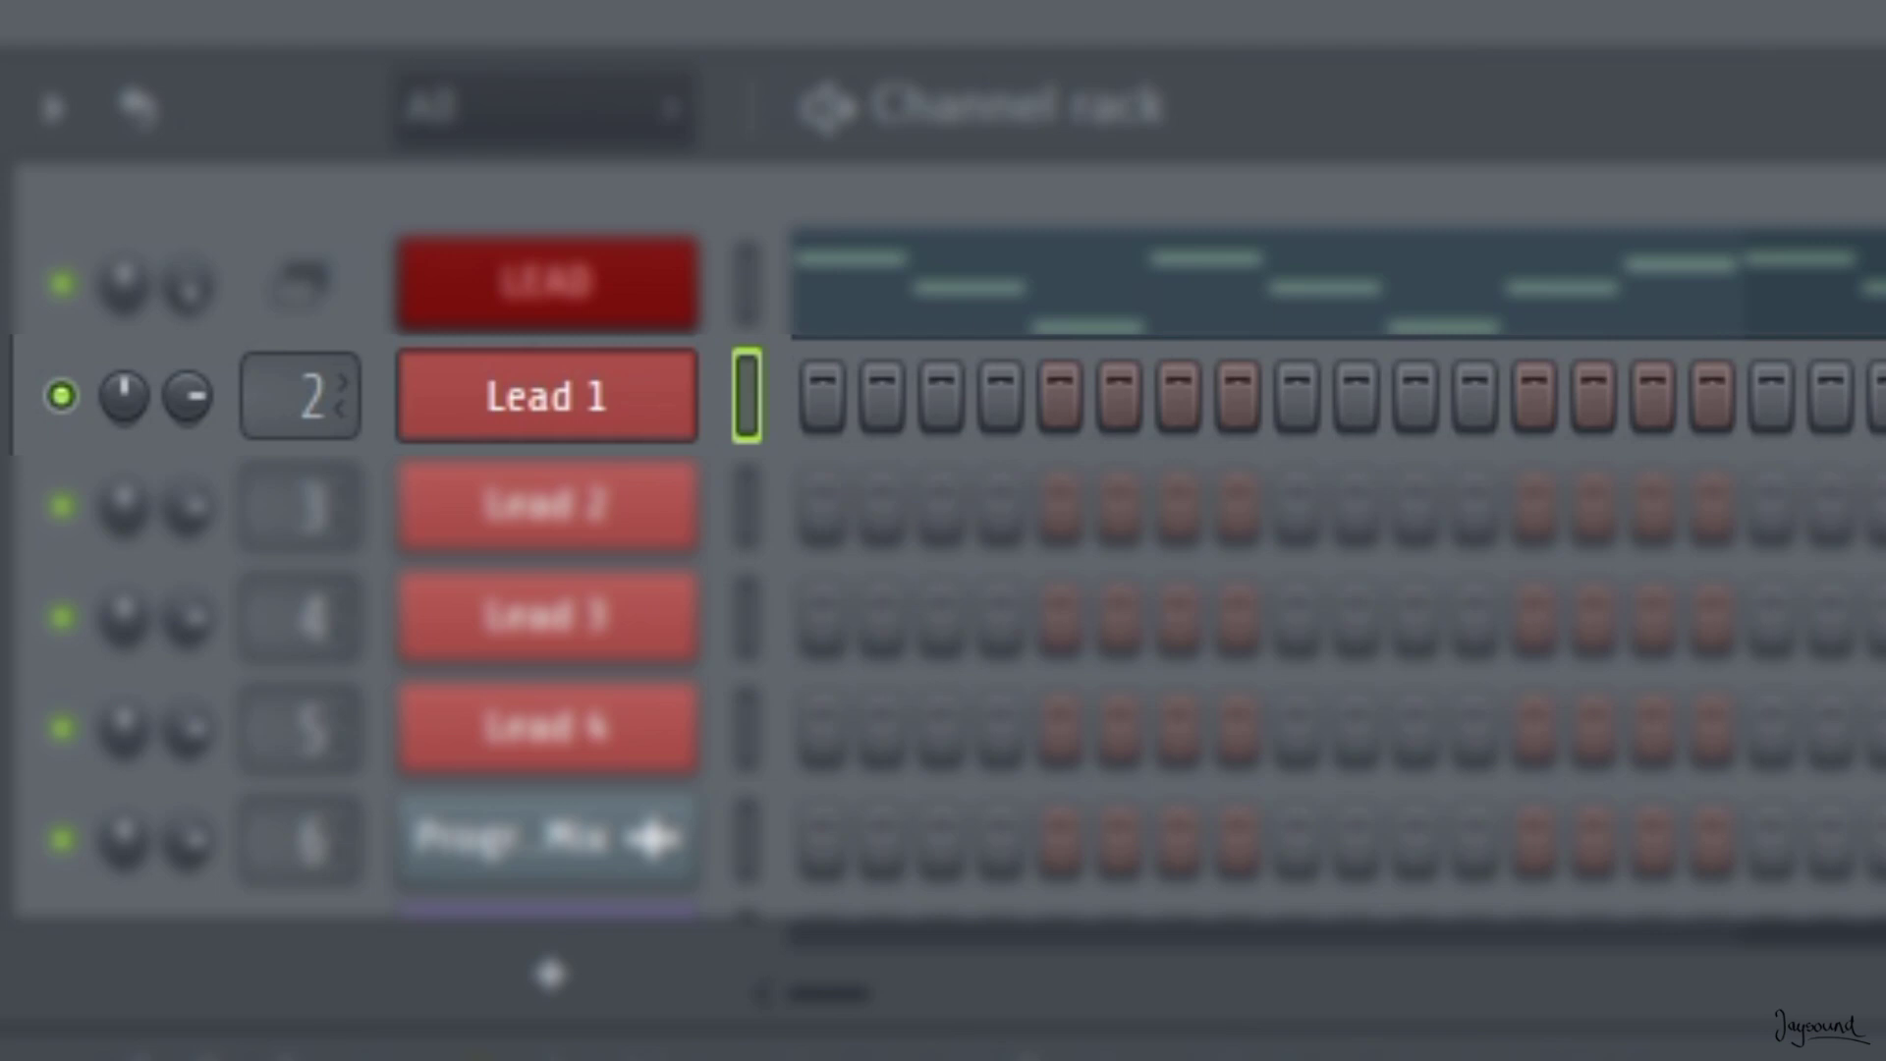
Play and stop the pattern for Lead 1, Lead 2, Lead 3 and Lead 4 in turn.
key("space")
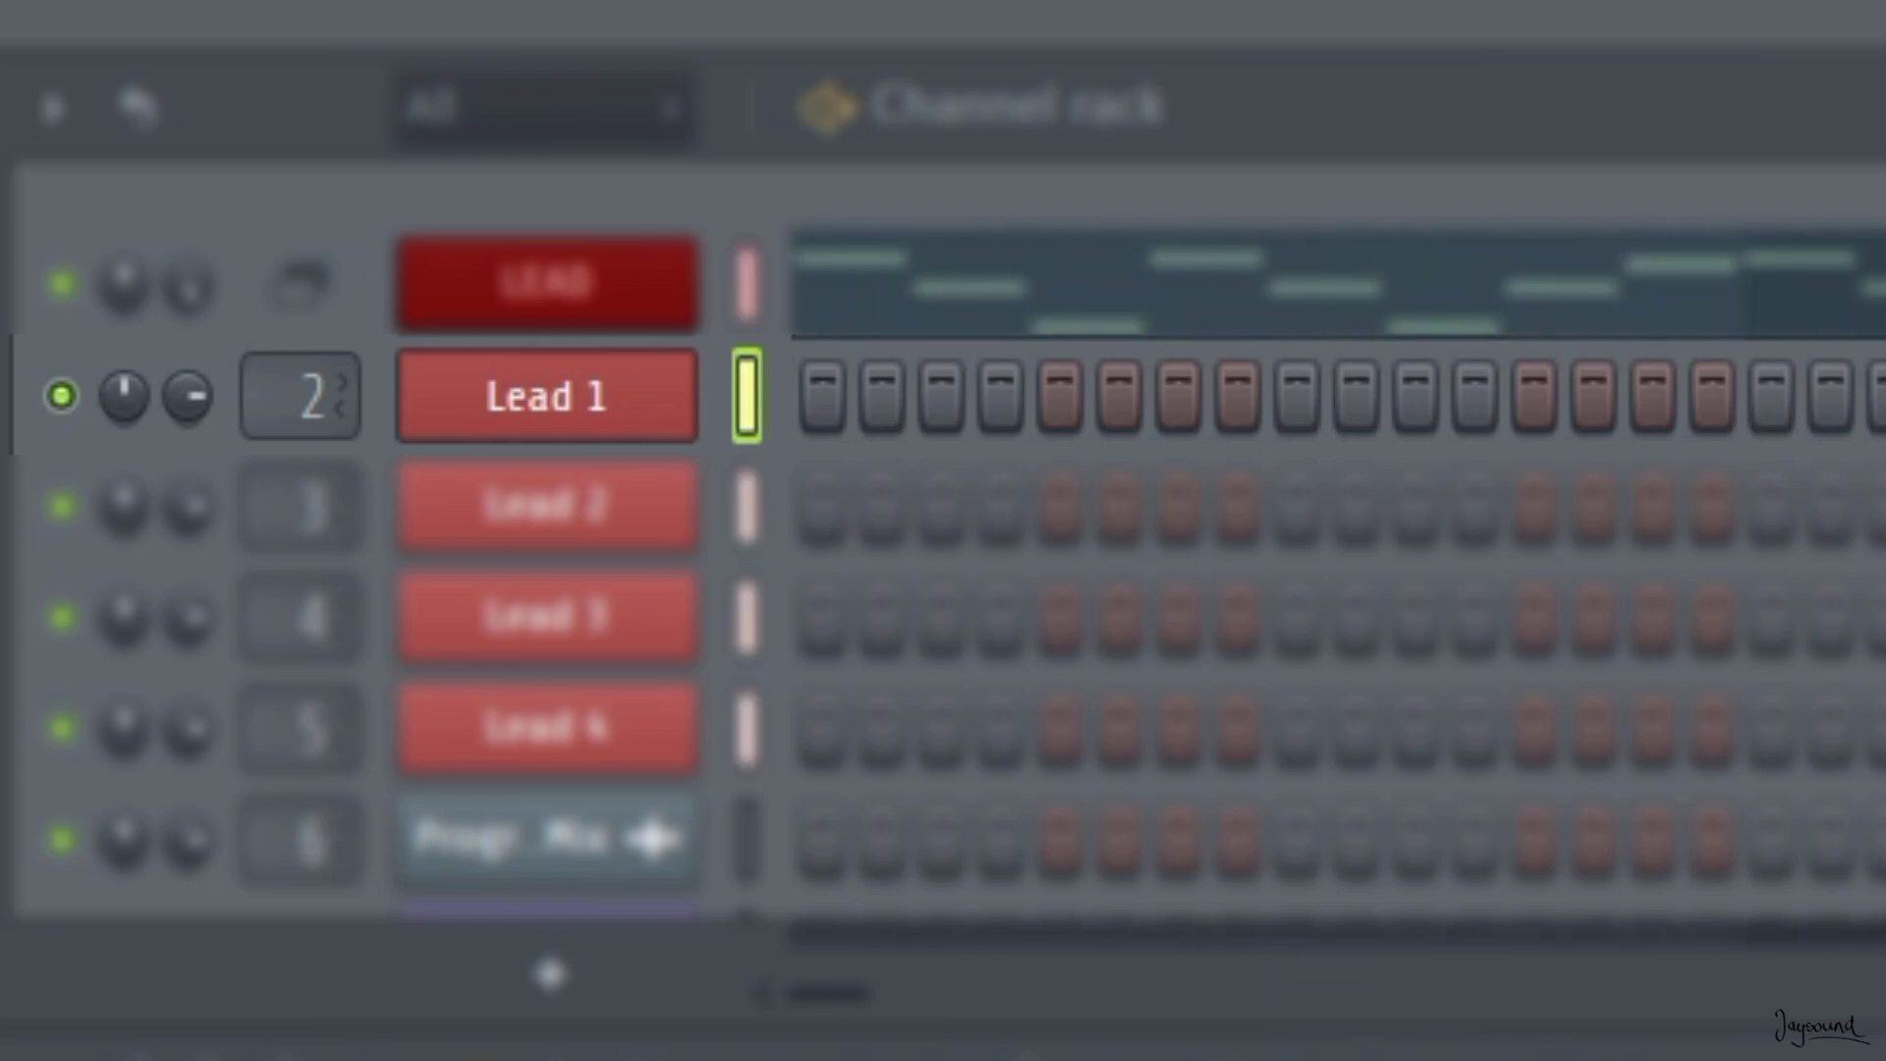
key("space")
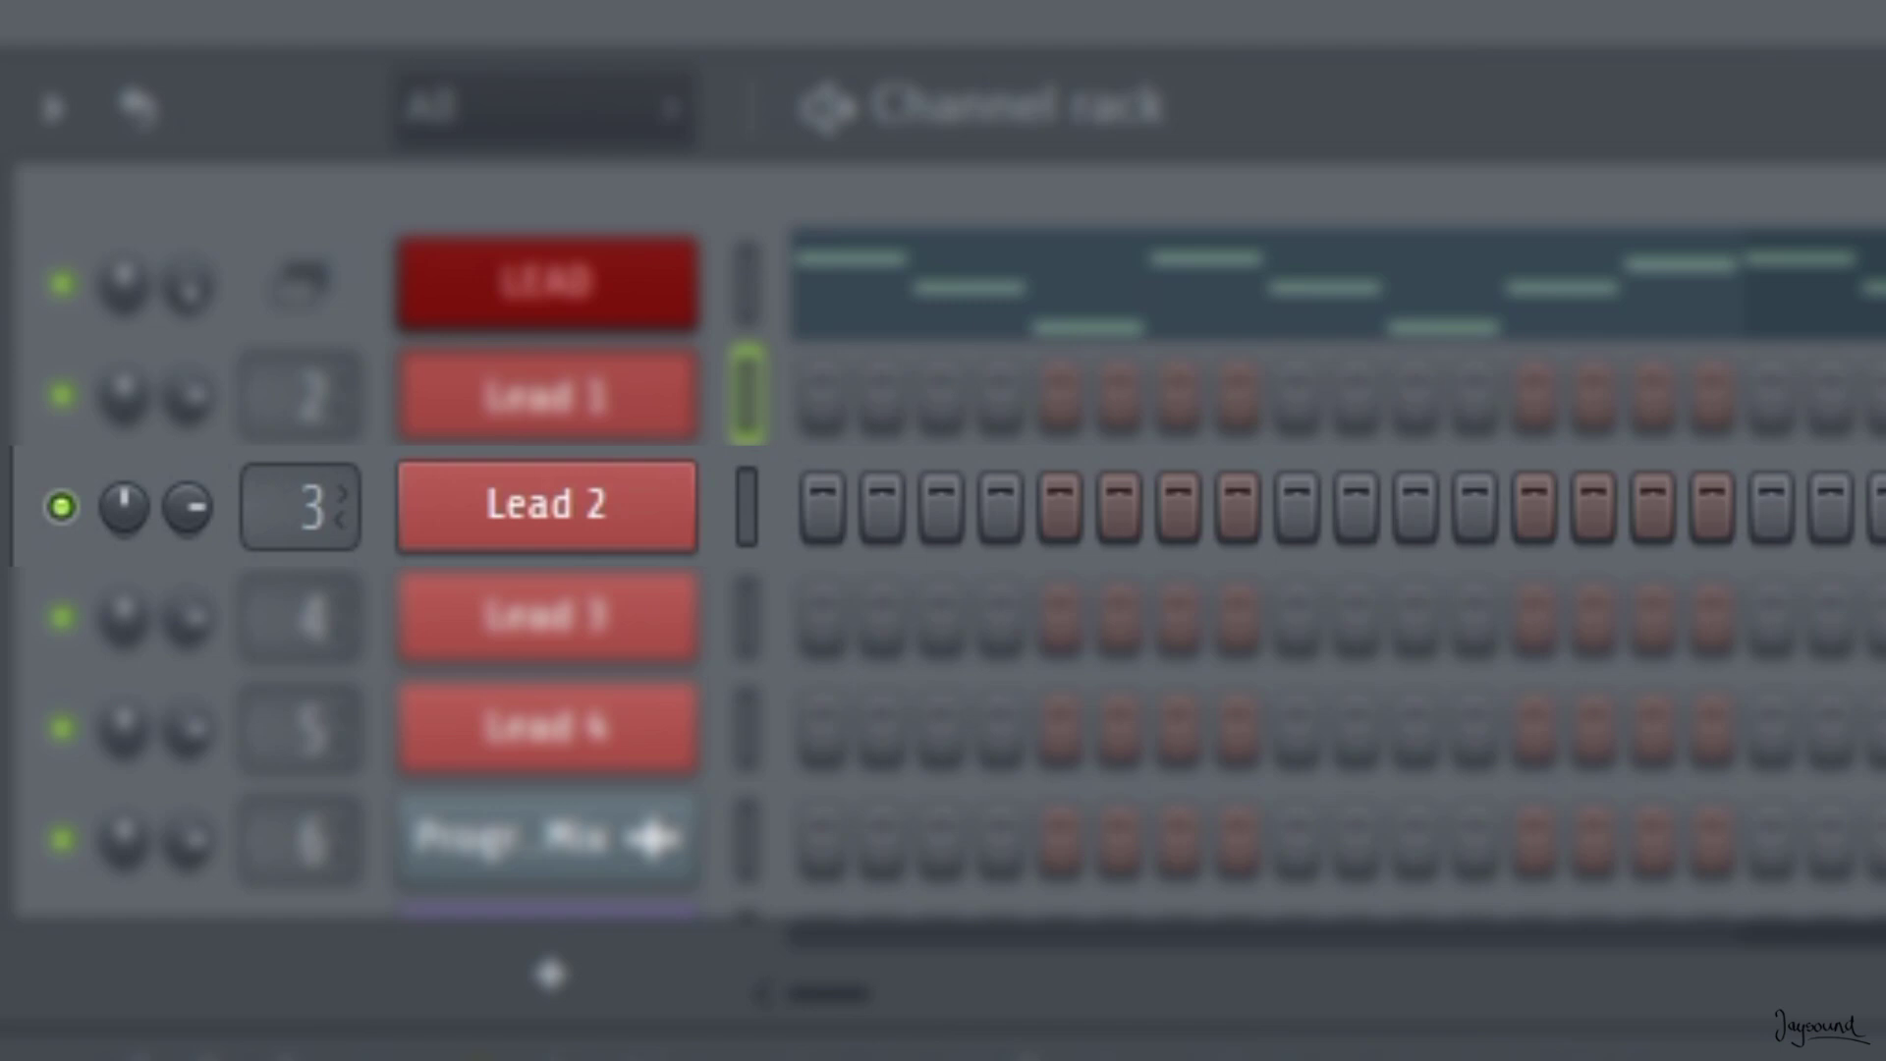
key("space")
key("space")
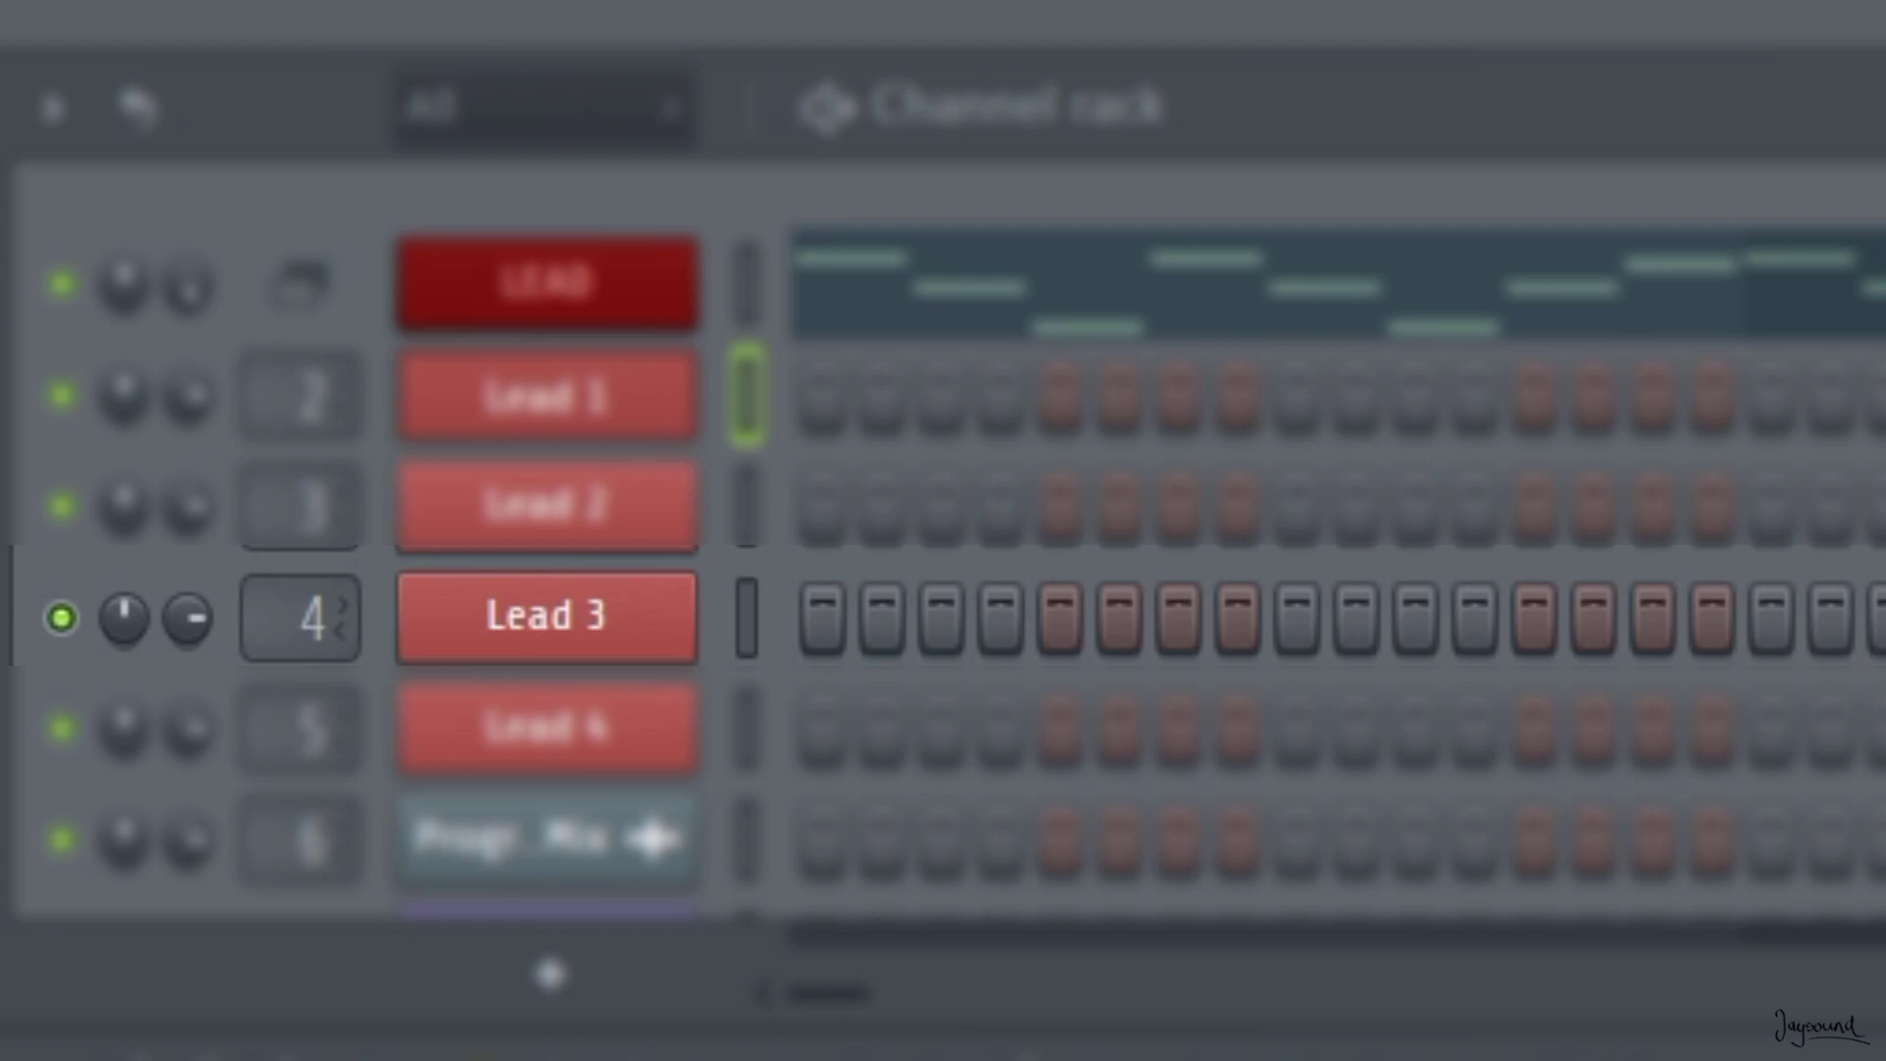
key("space")
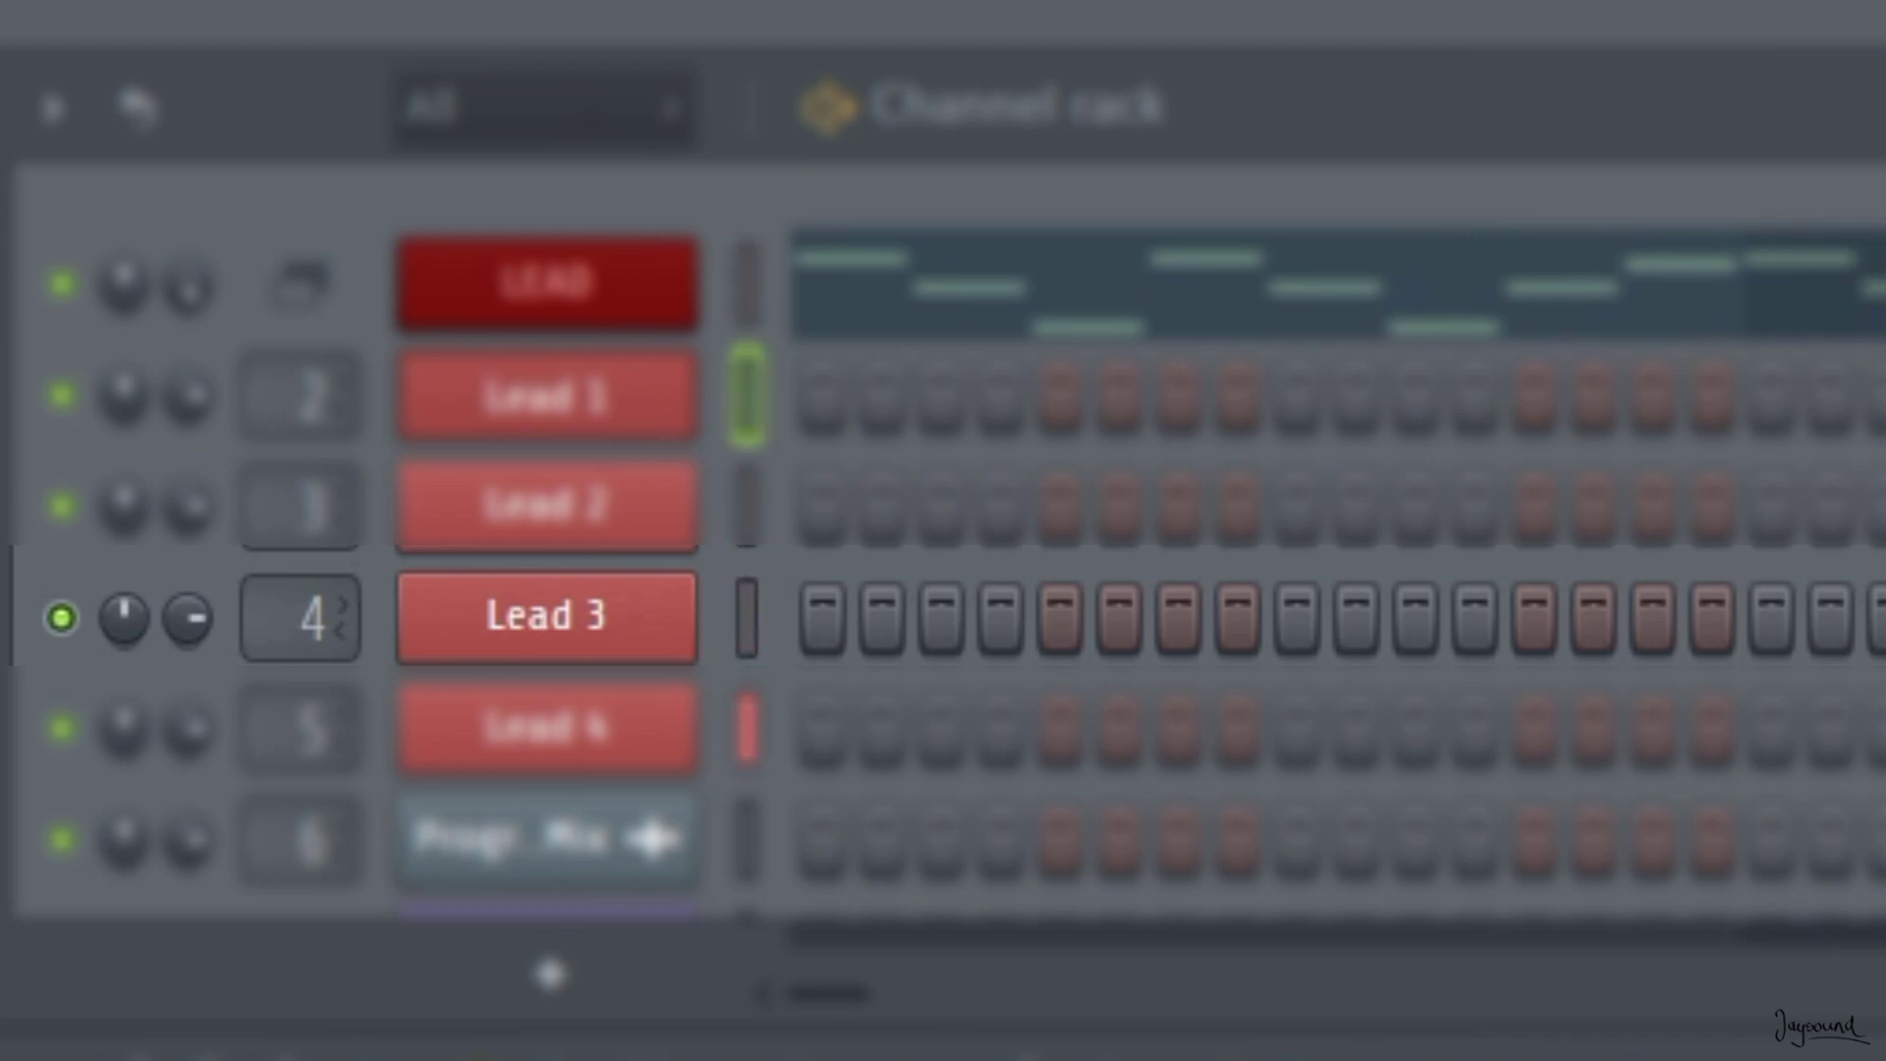
key("space")
left_click(546, 727)
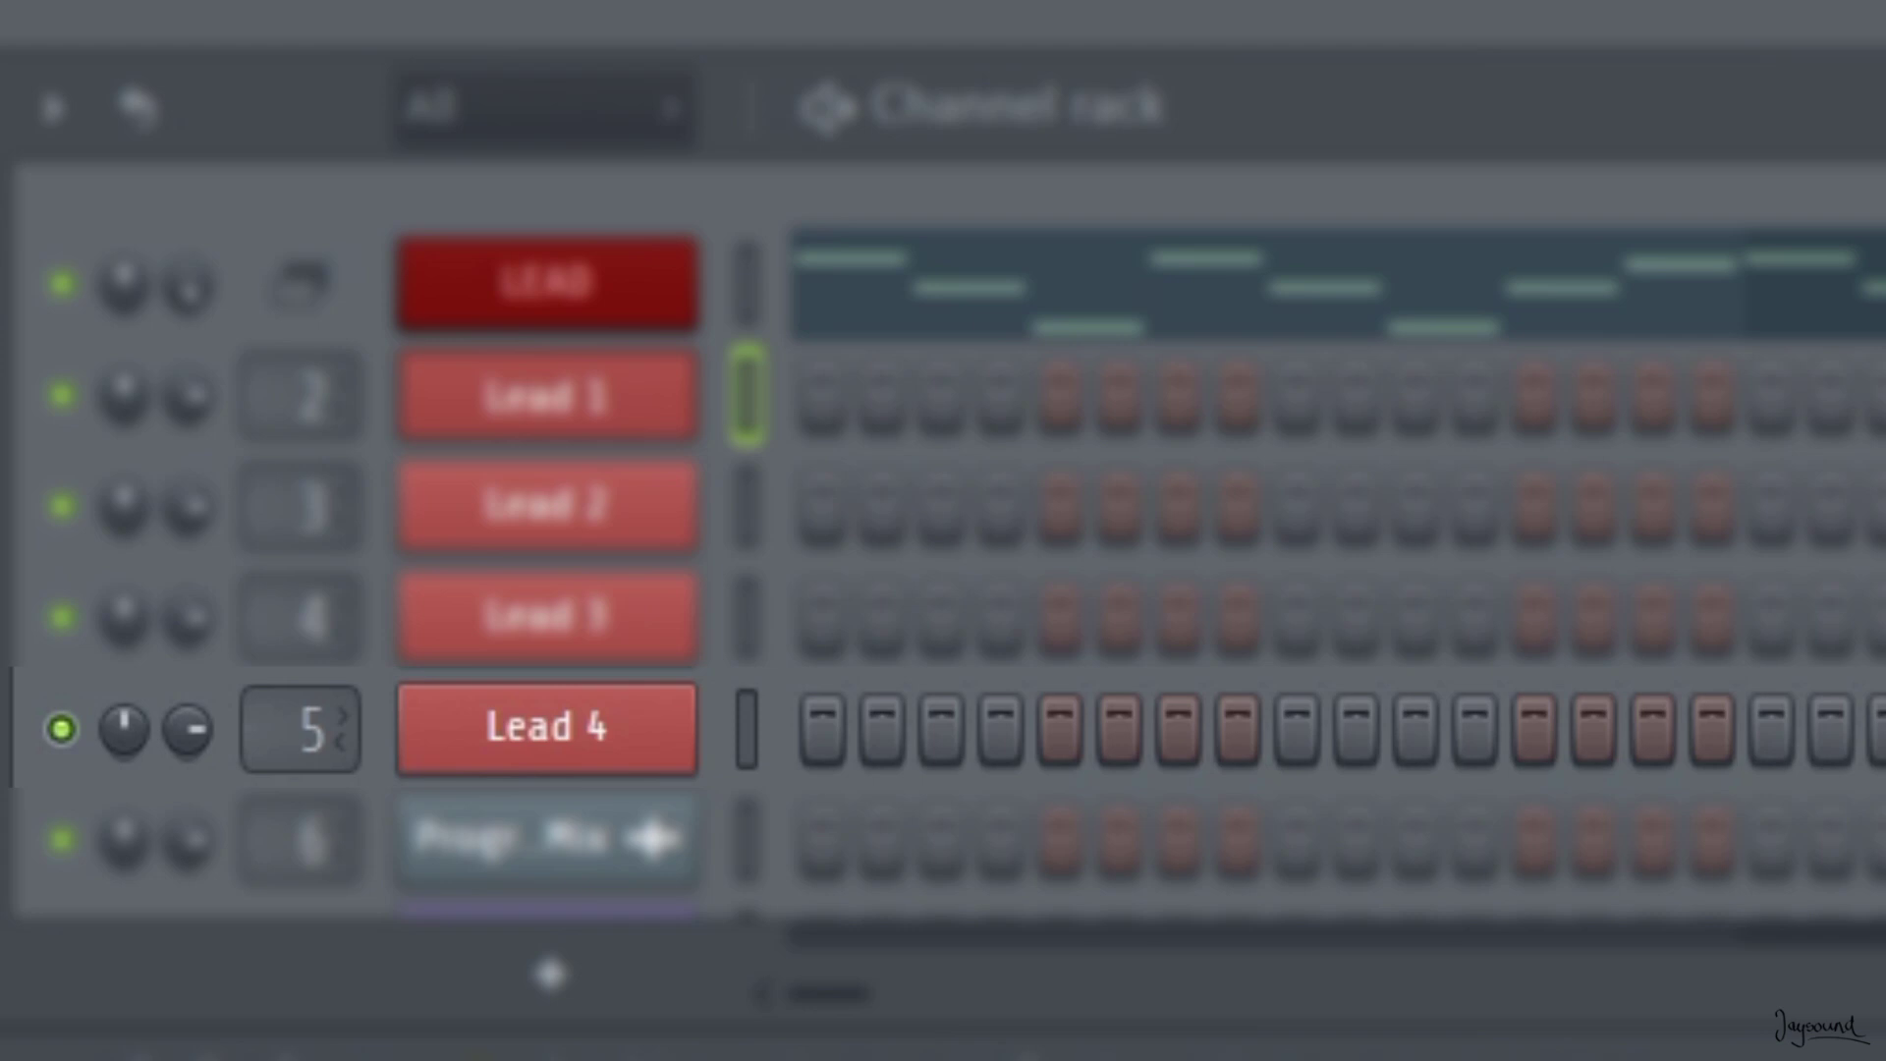
key("space")
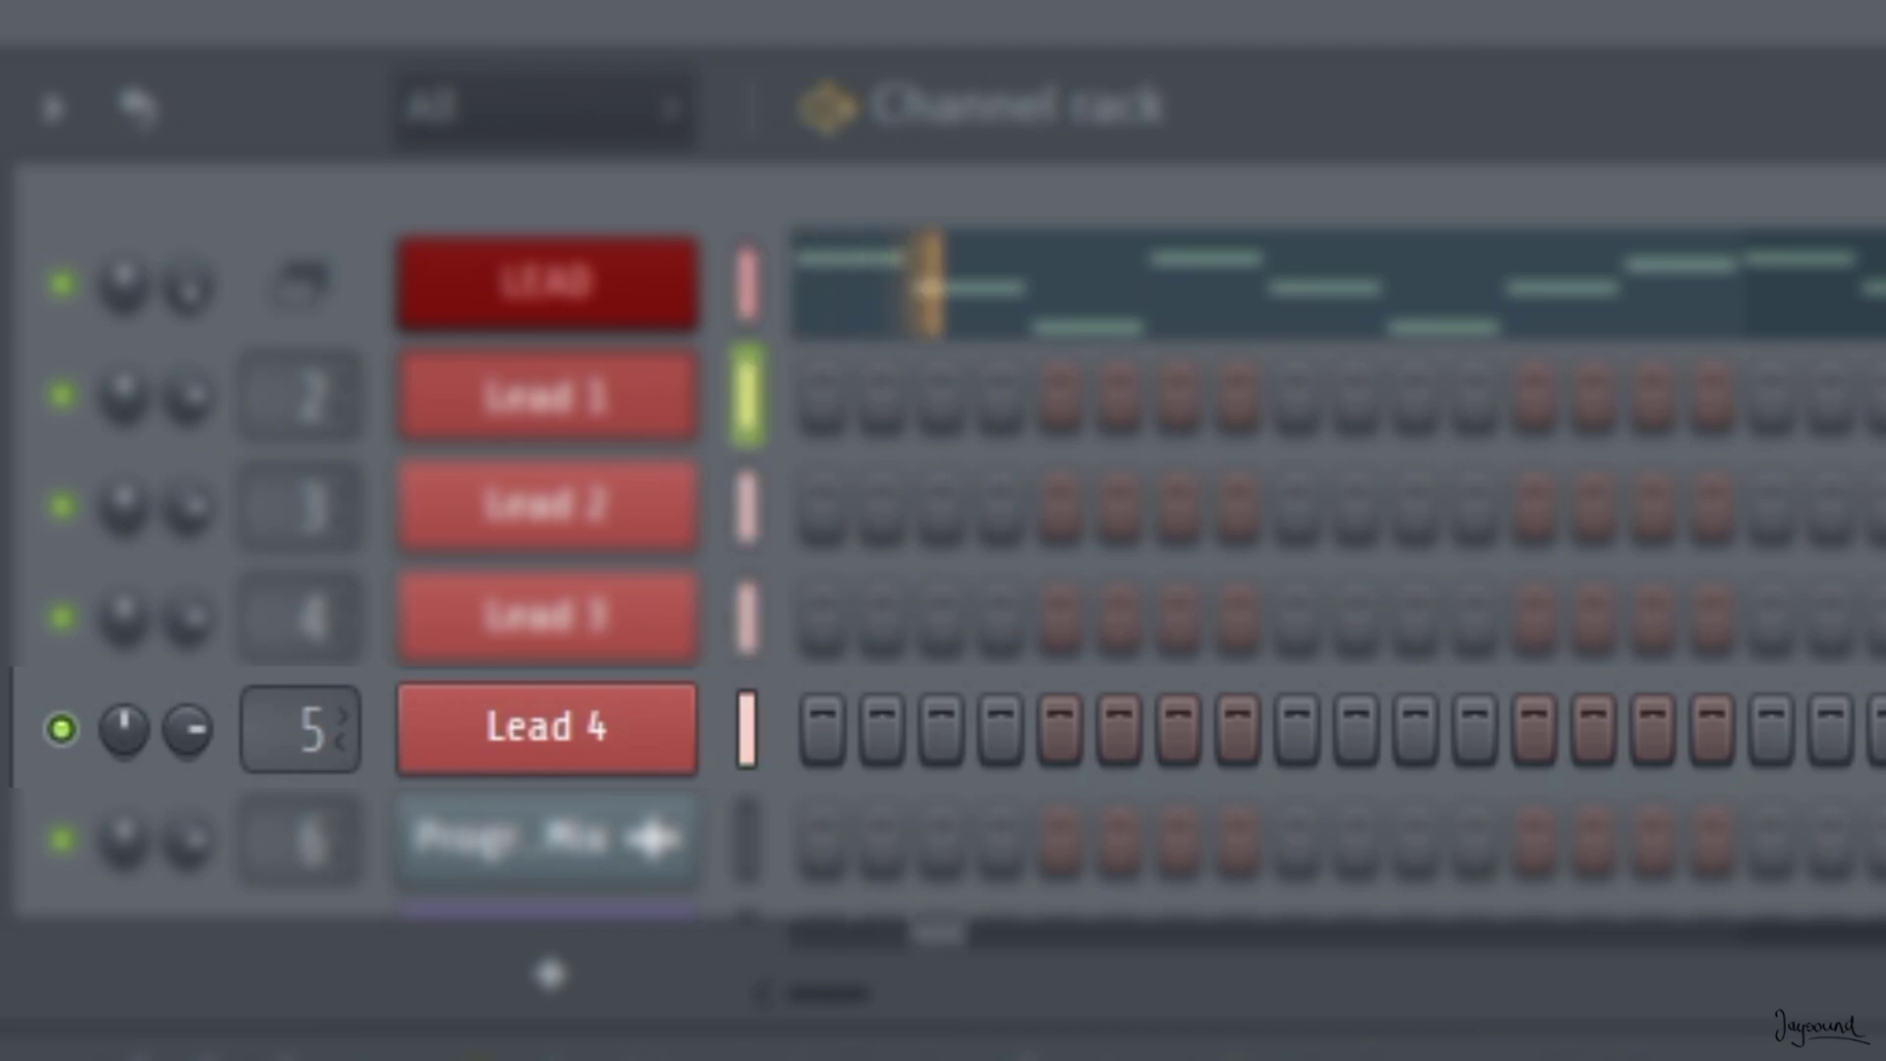
key("space")
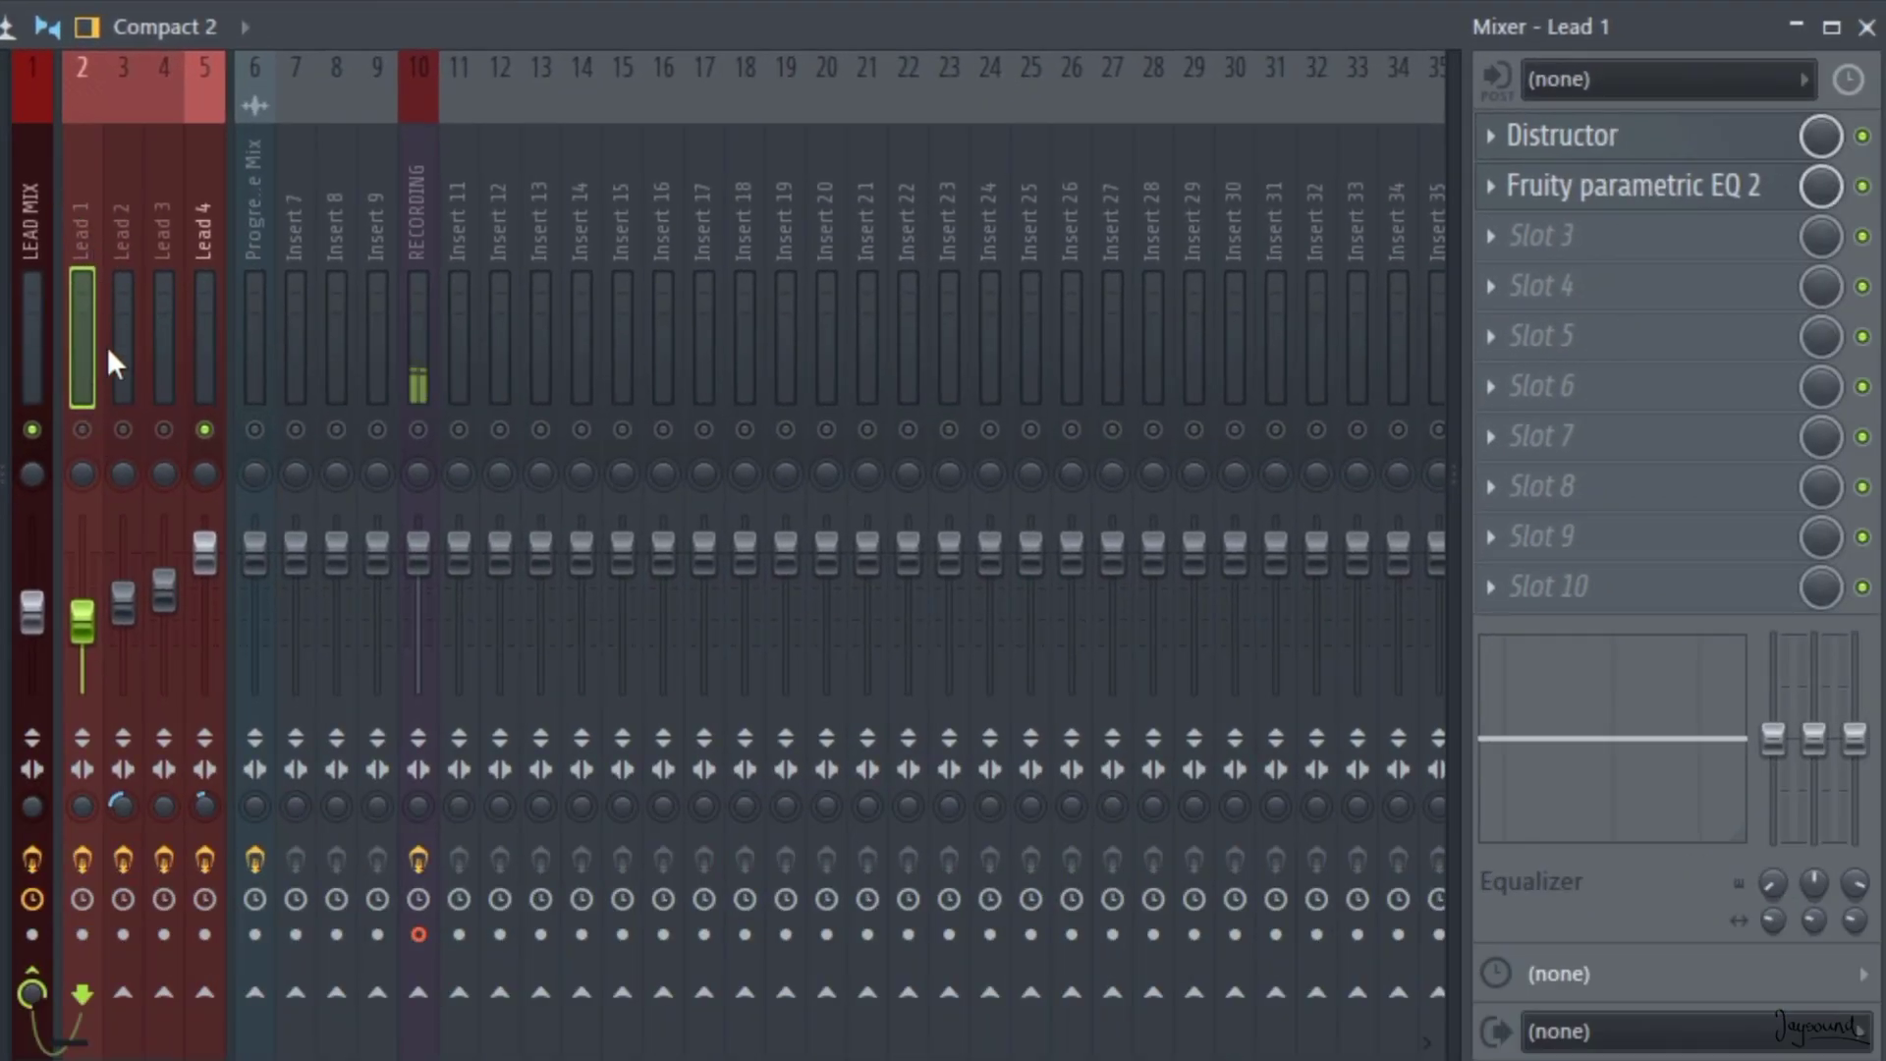
Unmute Lead 1's mixer track and raise band 7's high shelf on its Fruity parametric EQ 2.
left_click(83, 429)
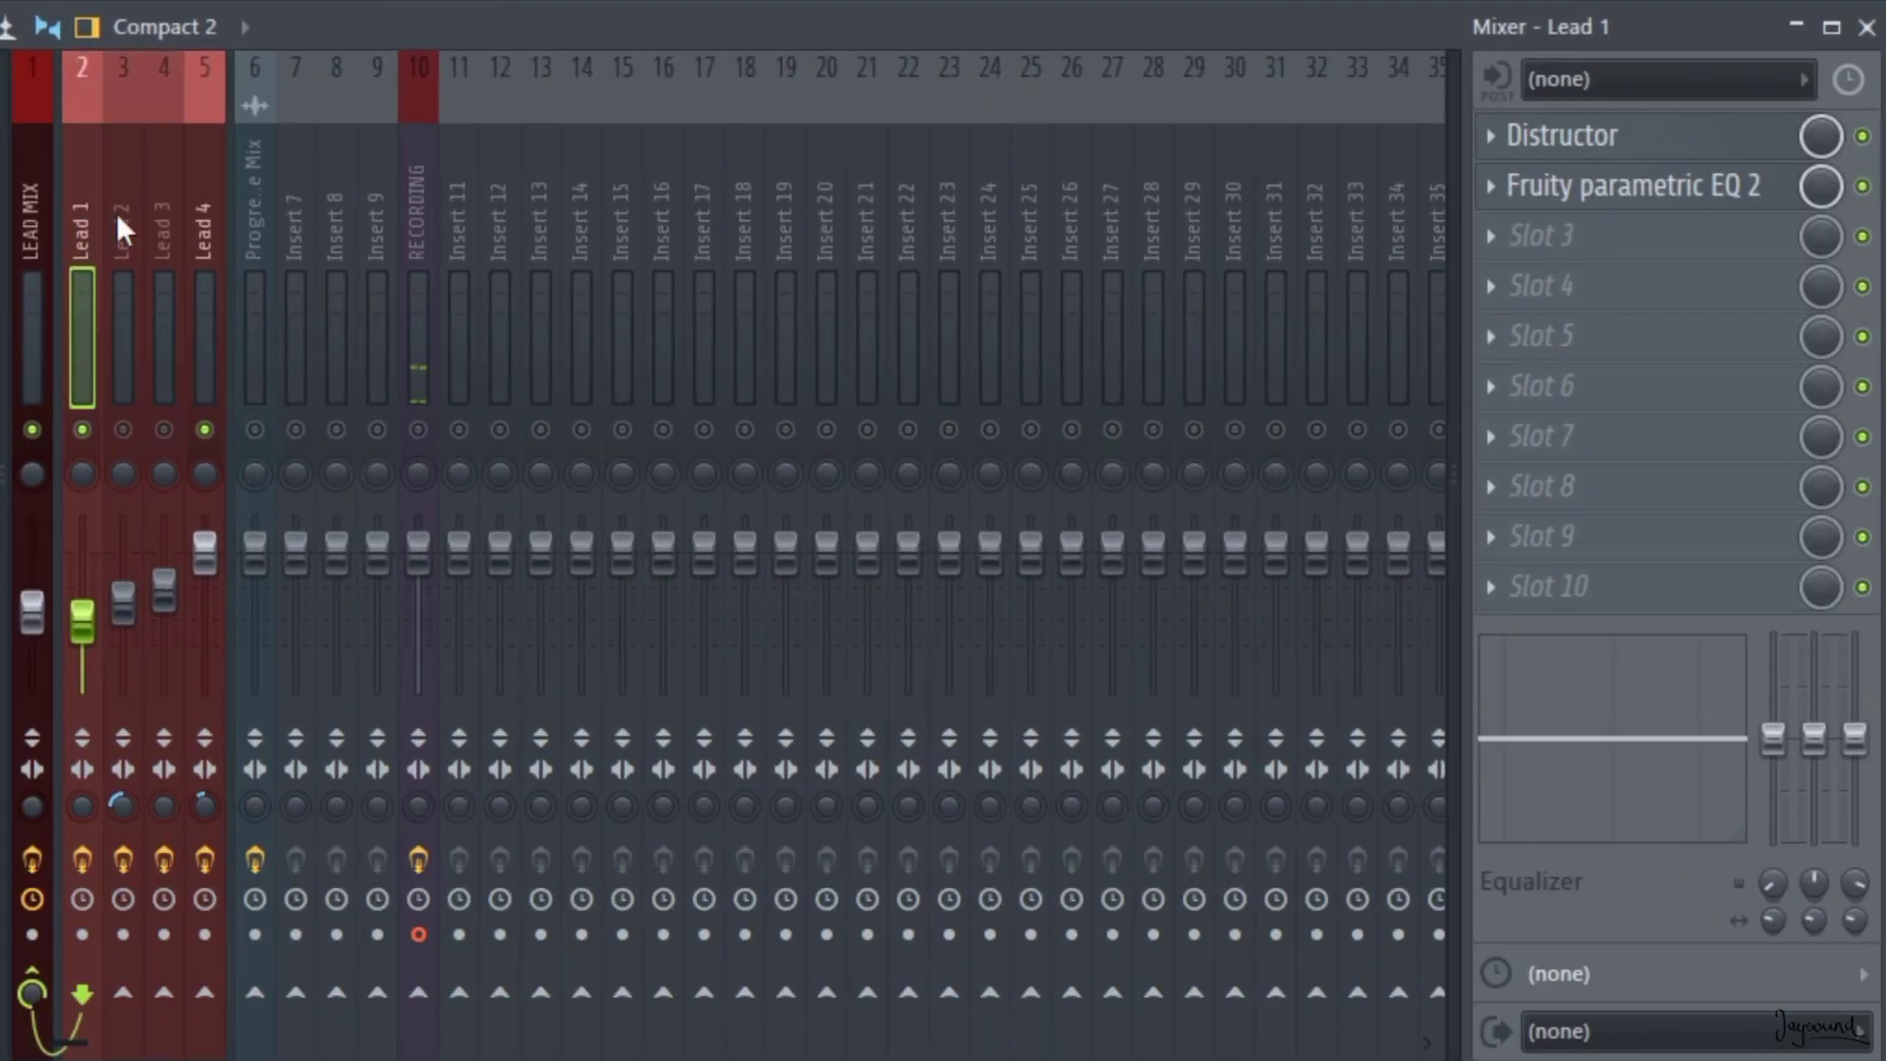
left_click(1613, 141)
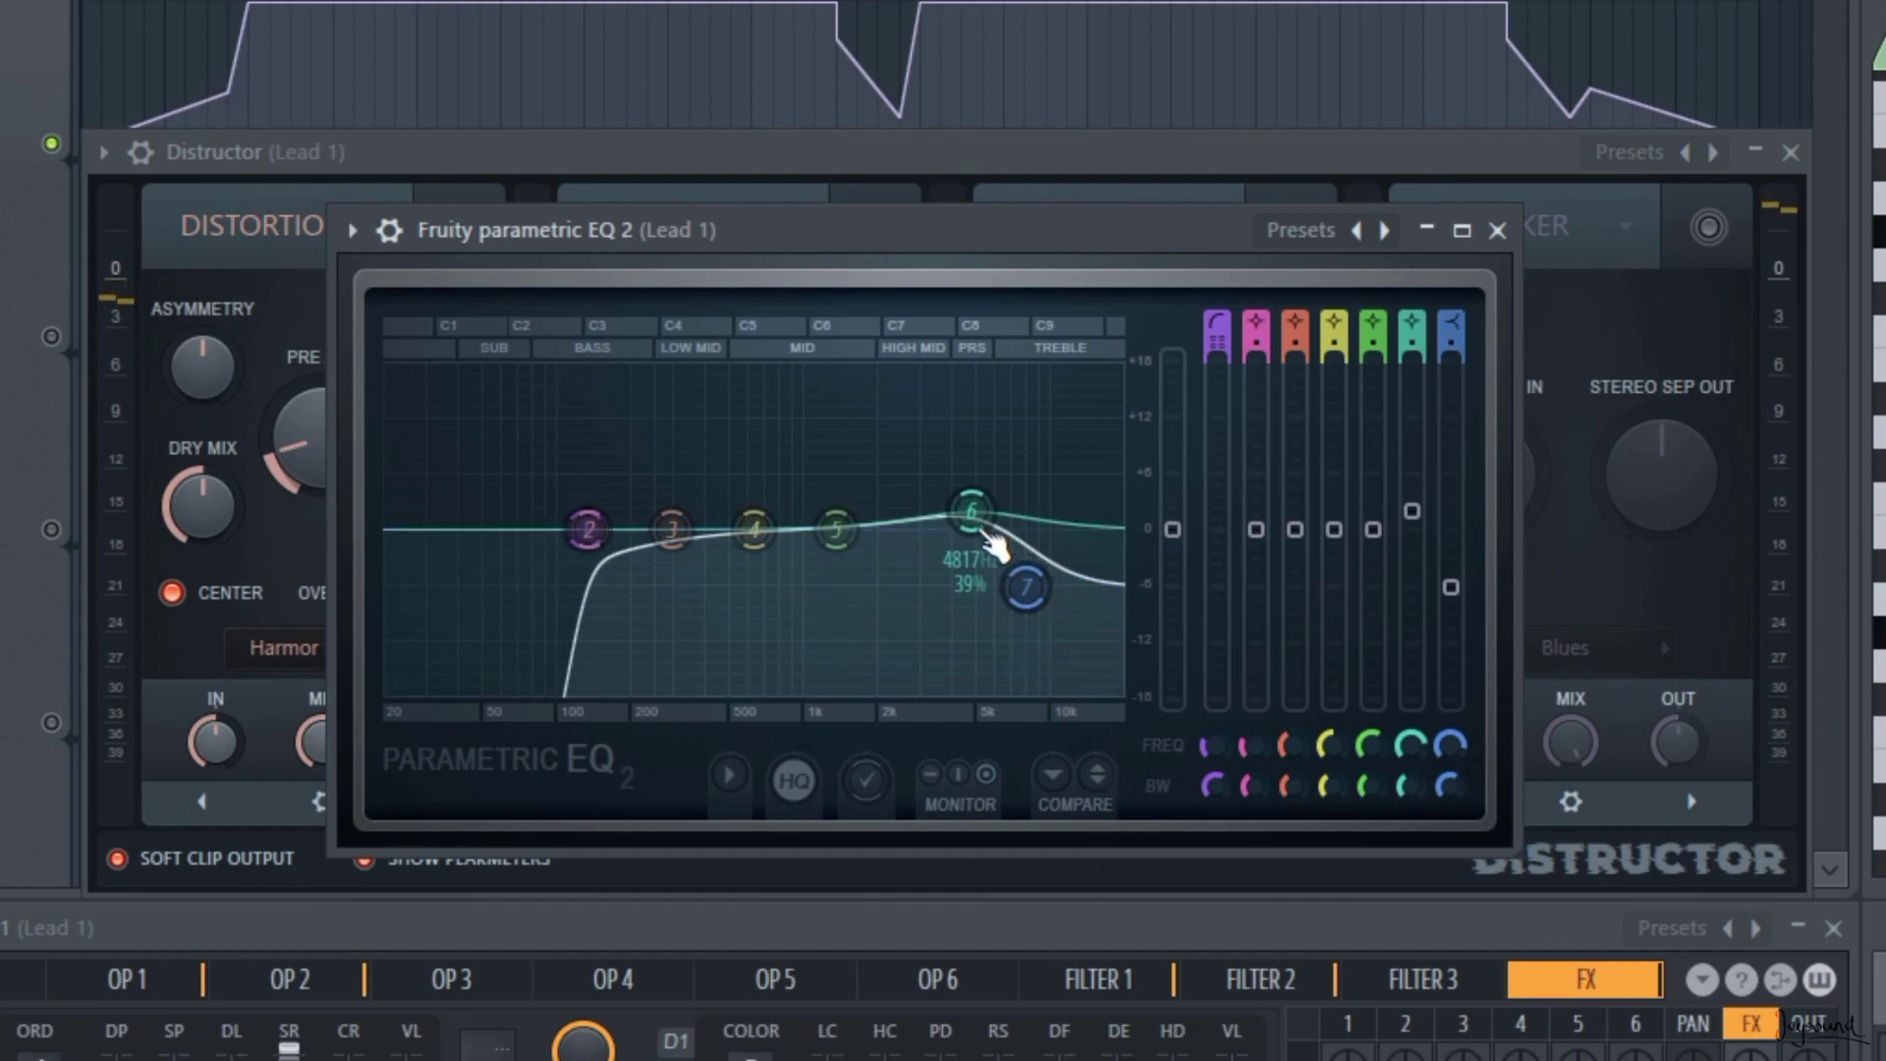
mouse_move(1027, 594)
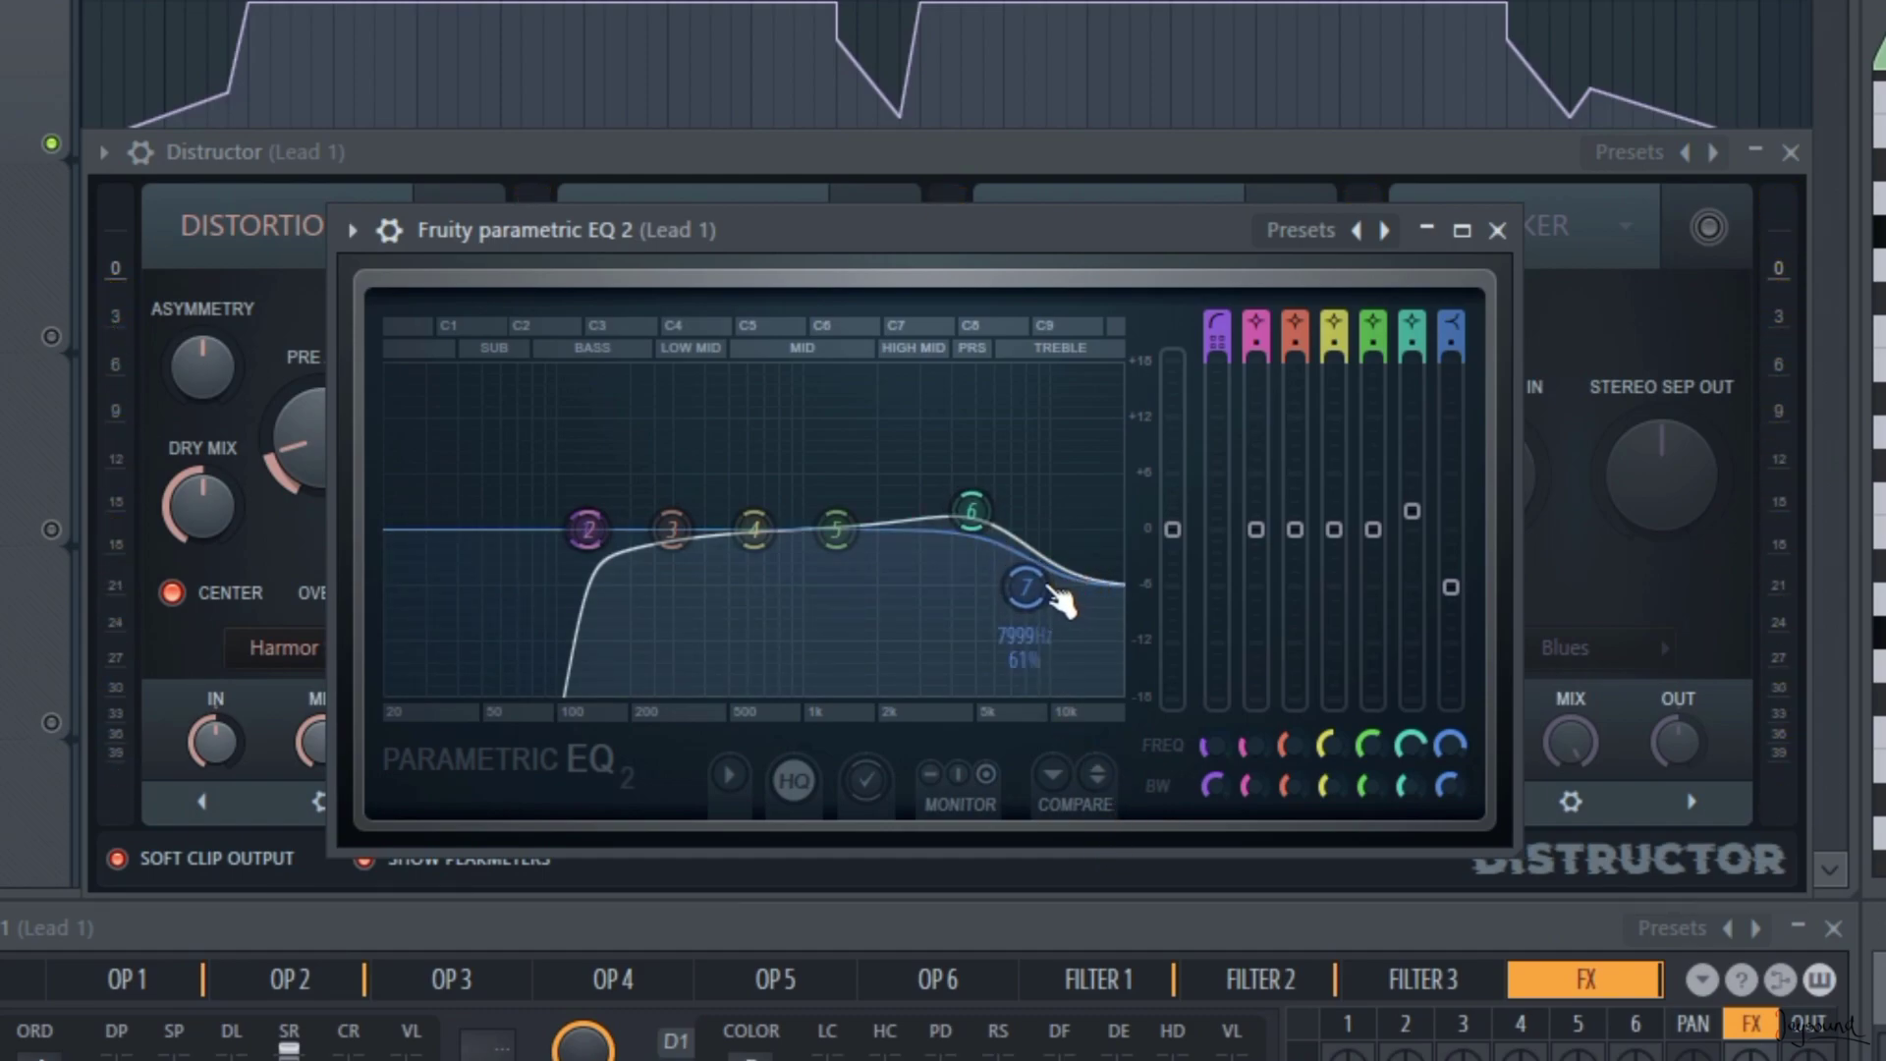
left_click_drag(1061, 599, 1023, 582)
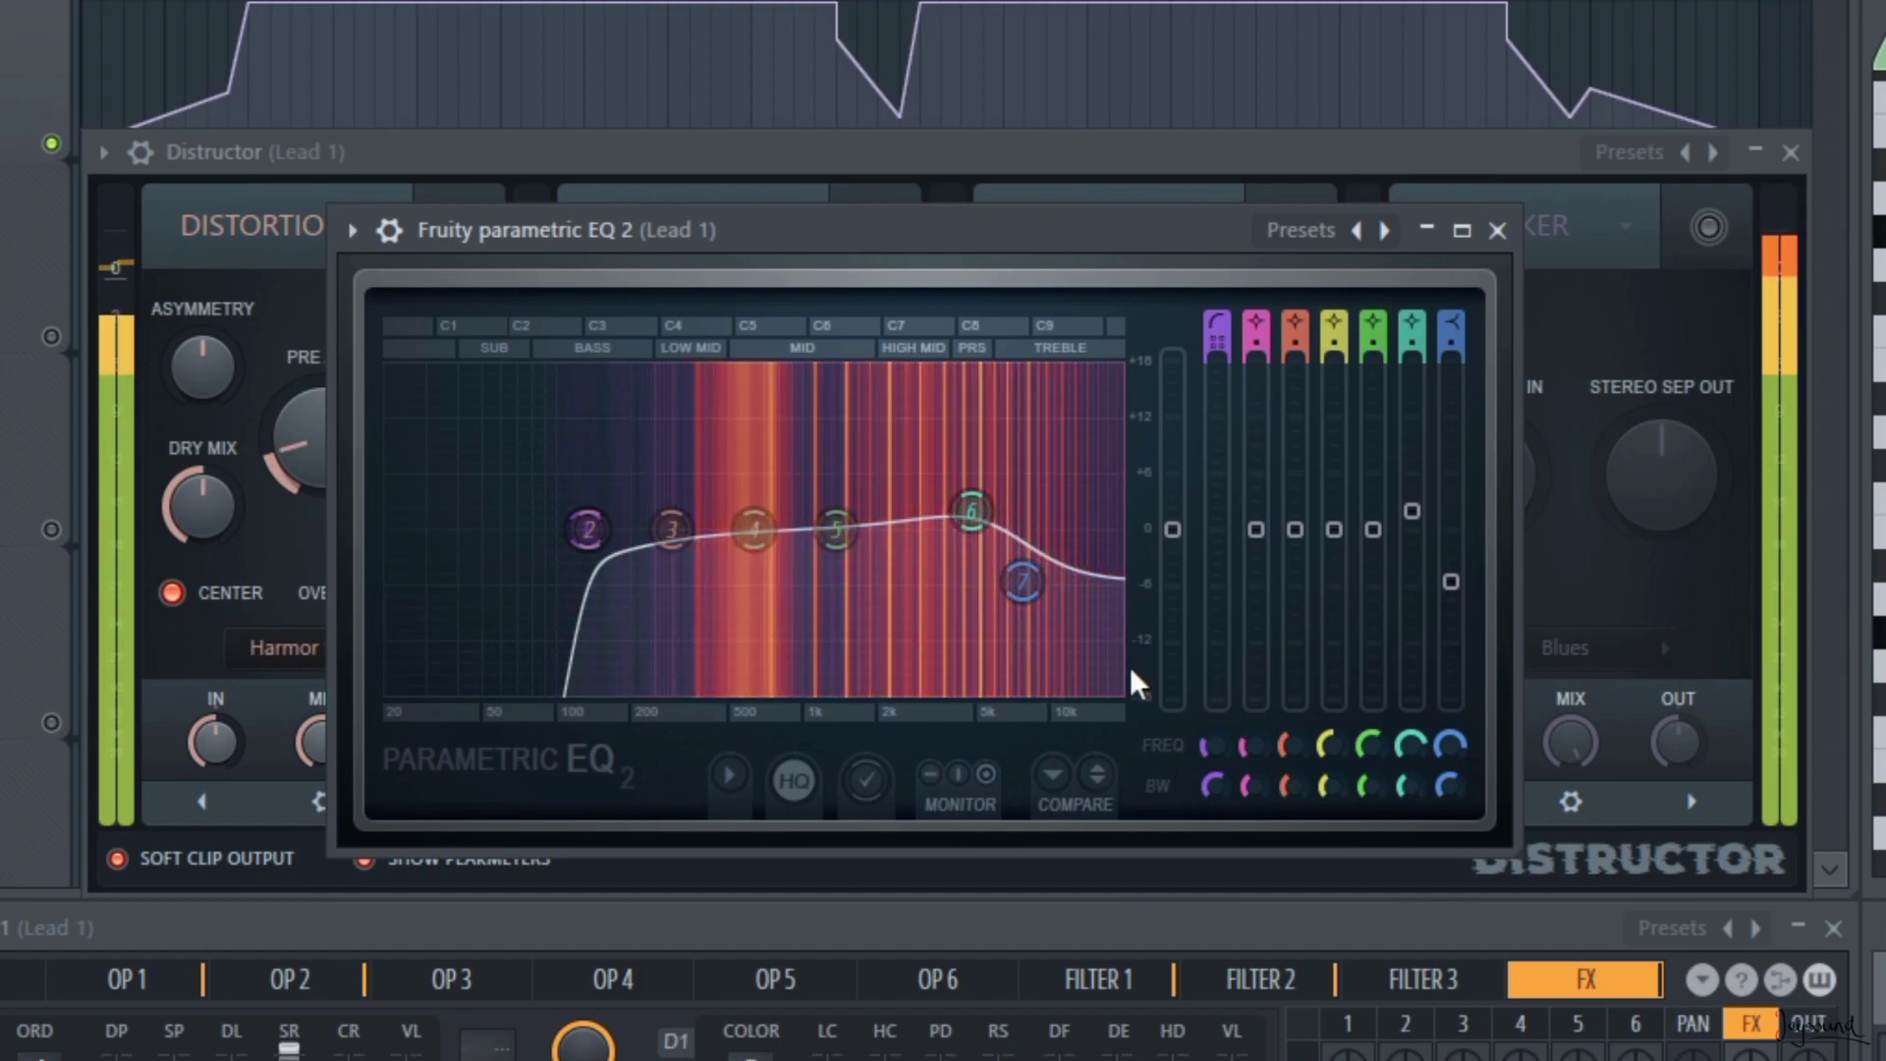
key("space")
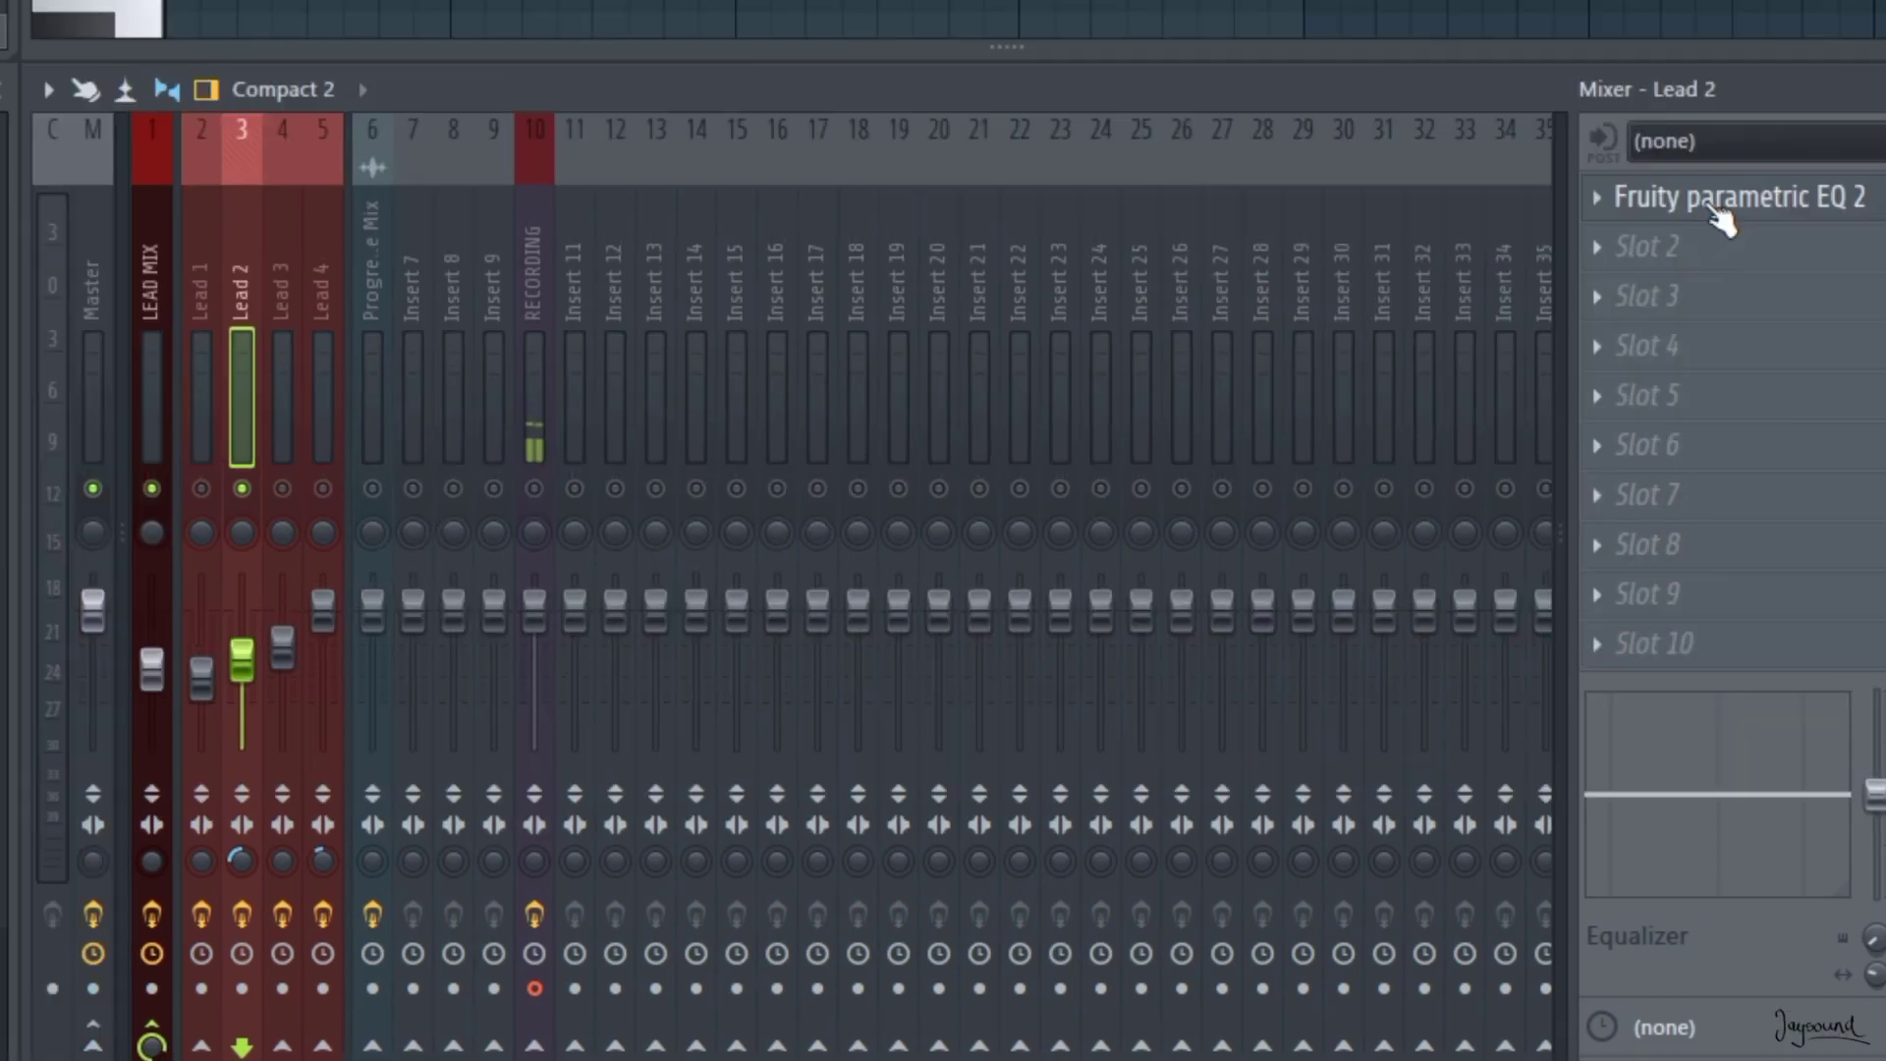
Open Lead 2's Fruity parametric EQ 2 and shift its window up to inspect the curve.
left_click(1616, 137)
left_click_drag(1176, 37, 1179, 9)
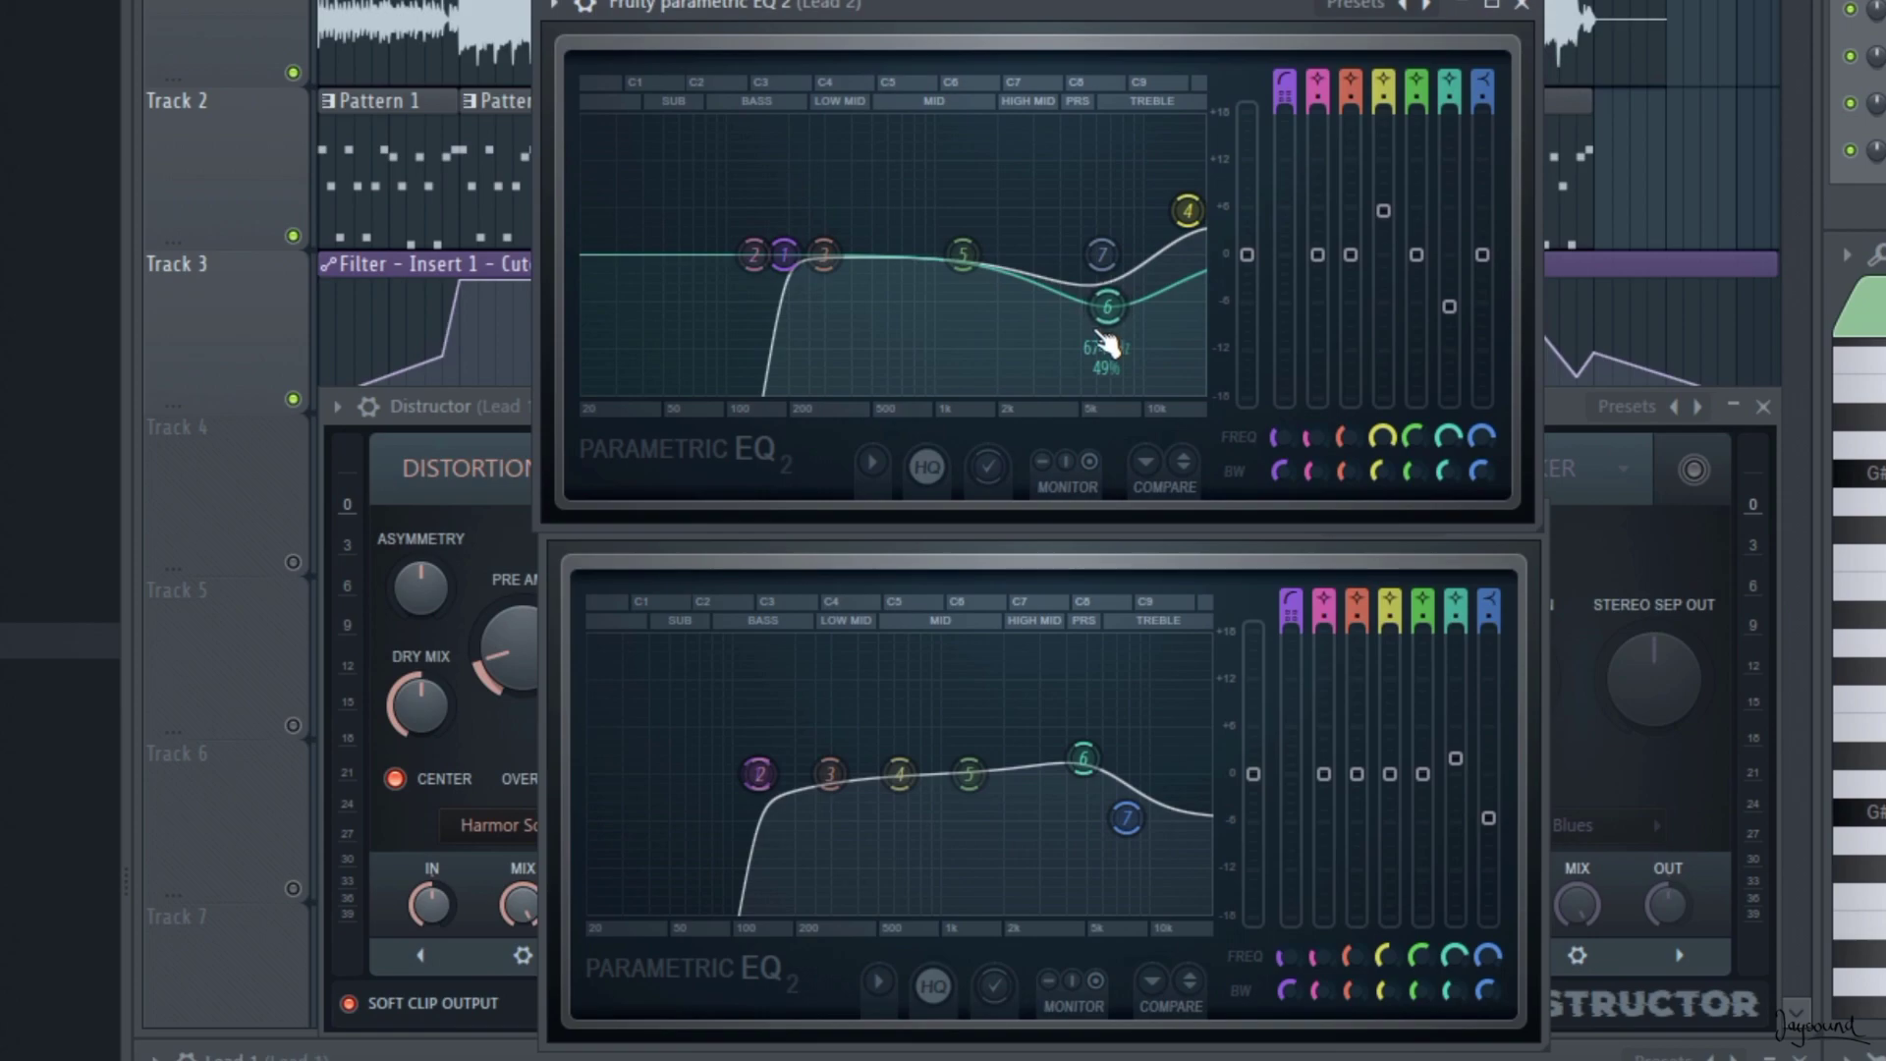
mouse_move(1083, 766)
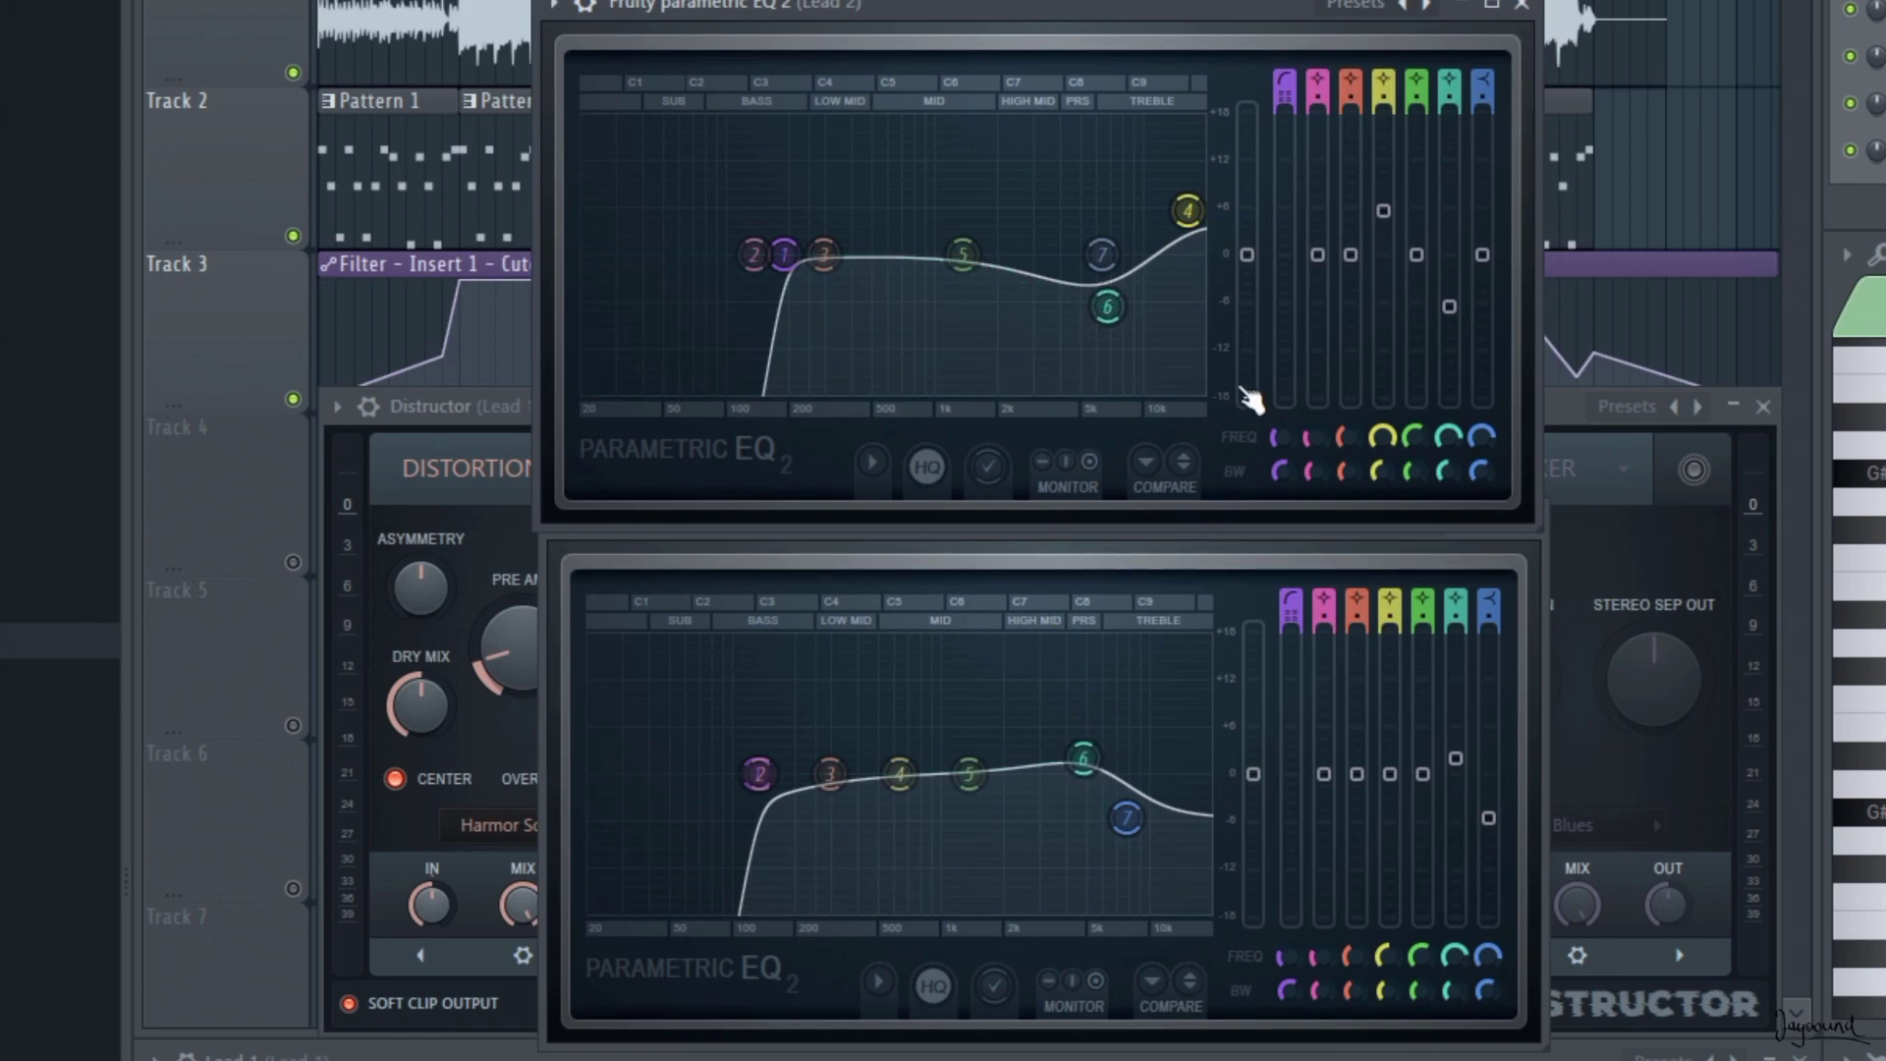
mouse_move(1189, 228)
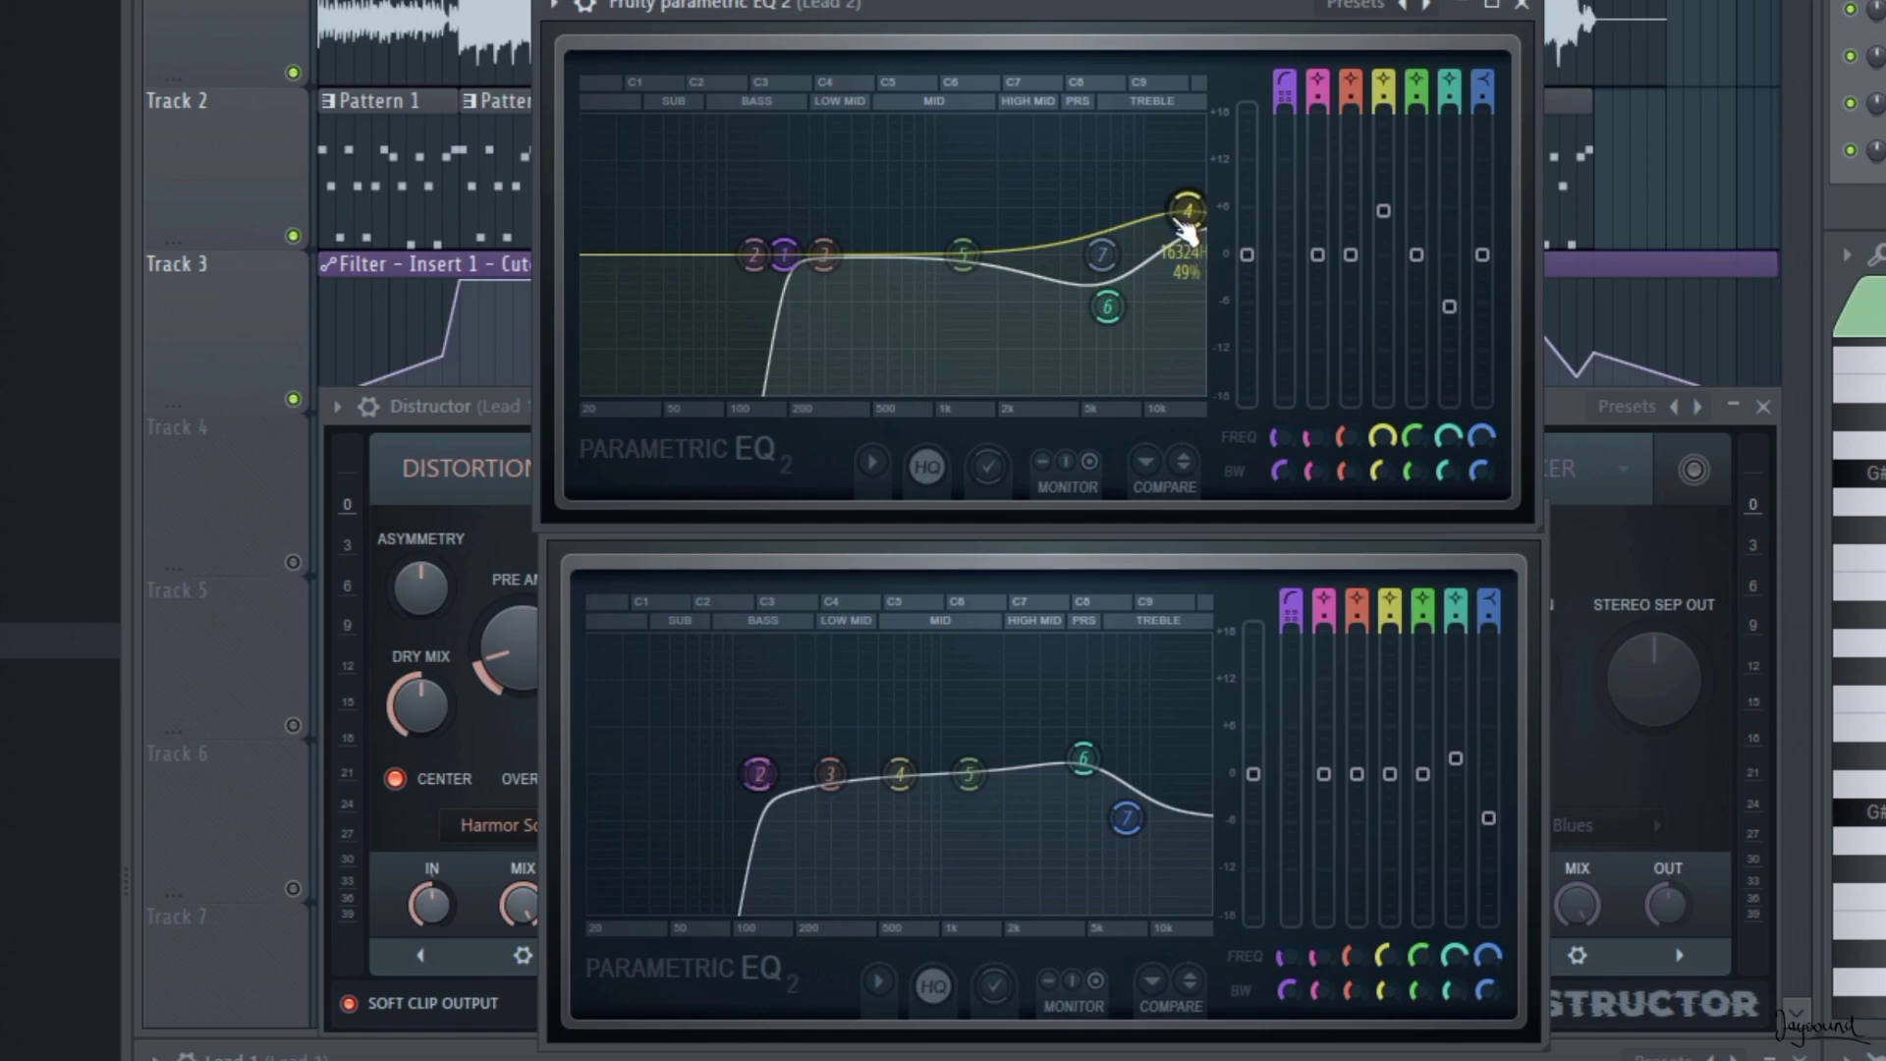
mouse_move(1140, 835)
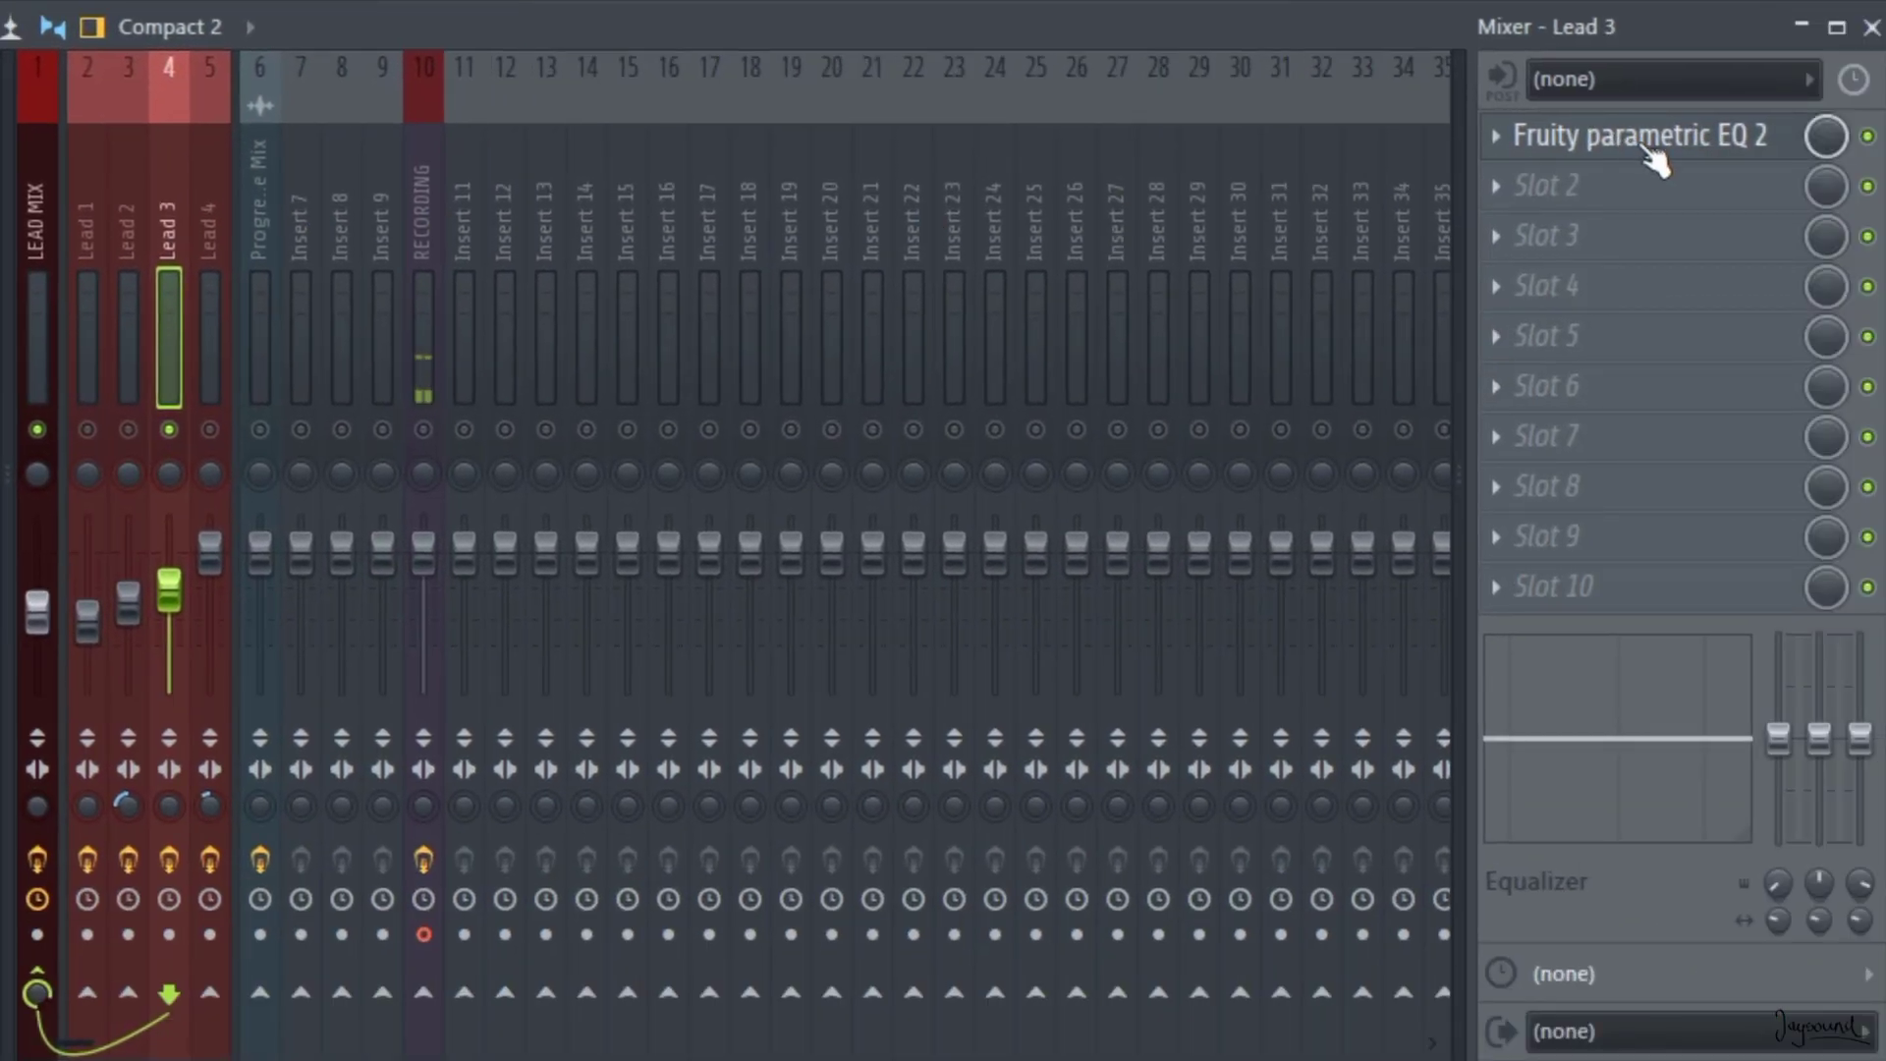
Open Lead 3's parametric EQ, then Lead 4's parametric EQ on insert 5.
left_click(1640, 138)
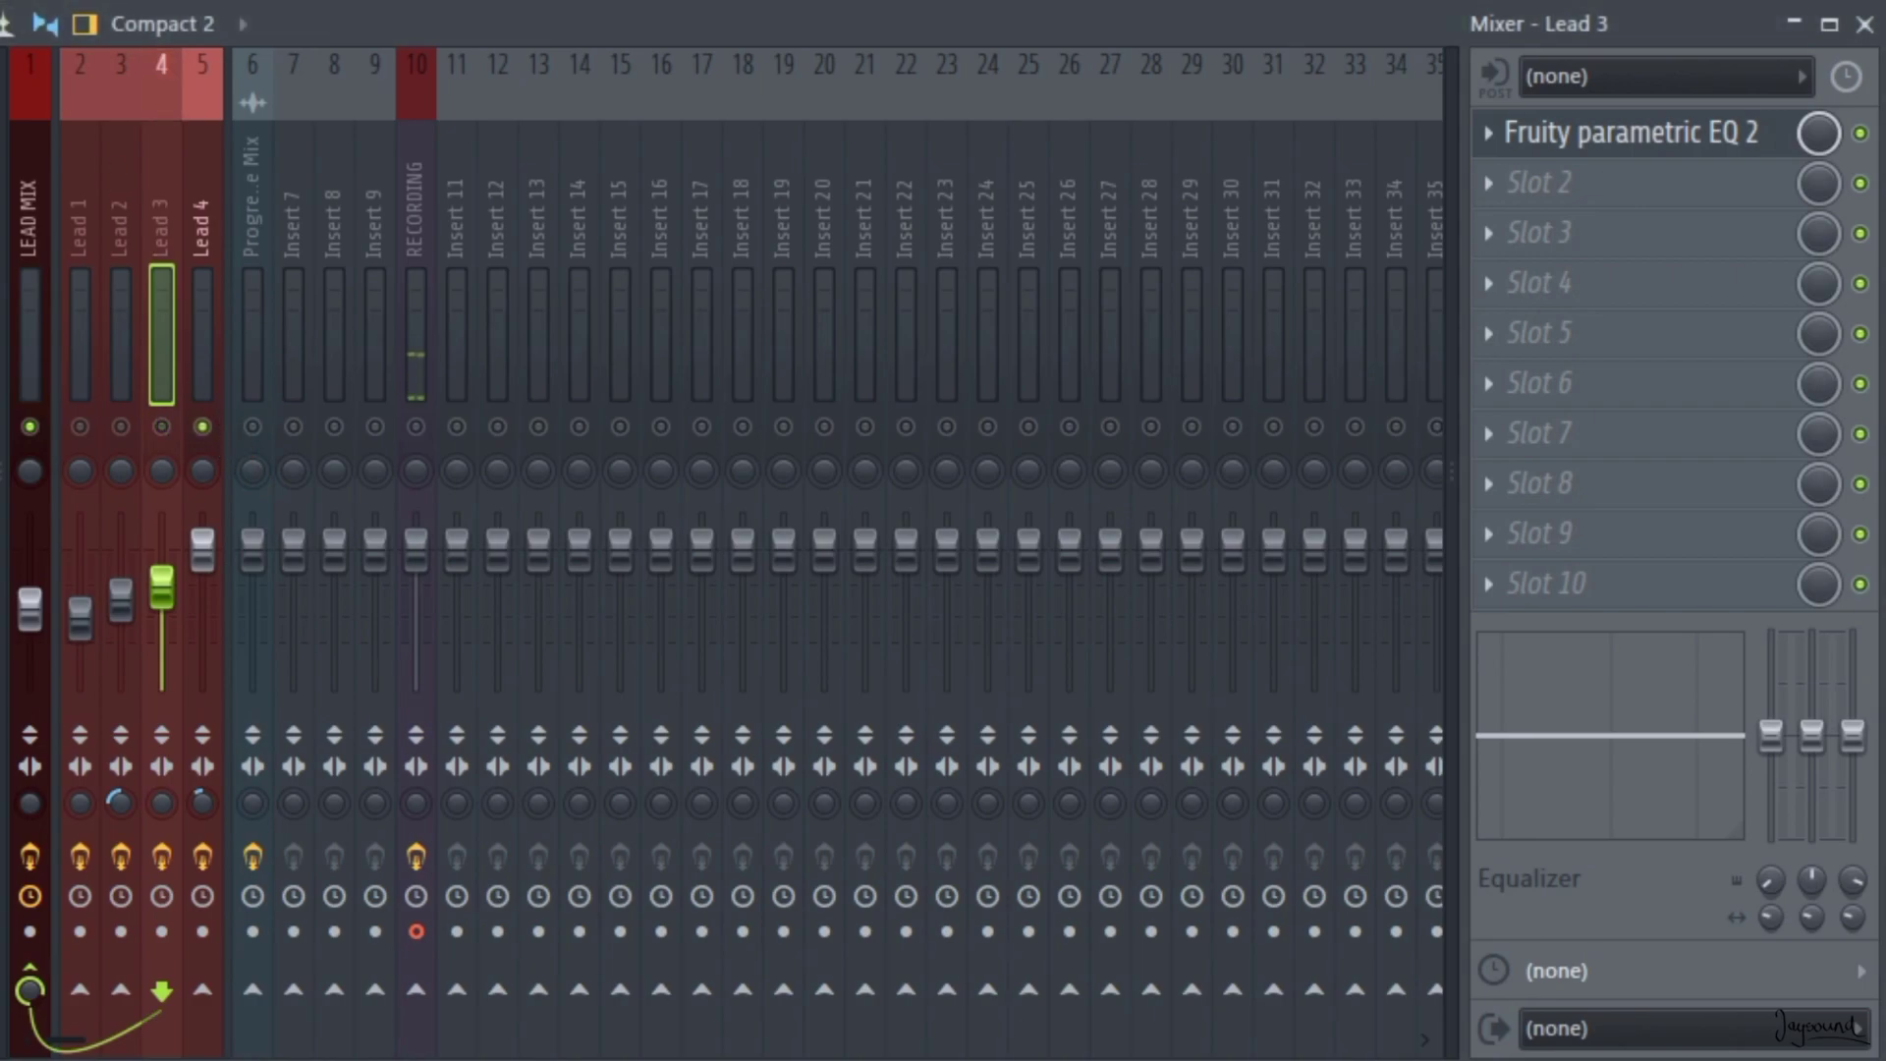
left_click(201, 221)
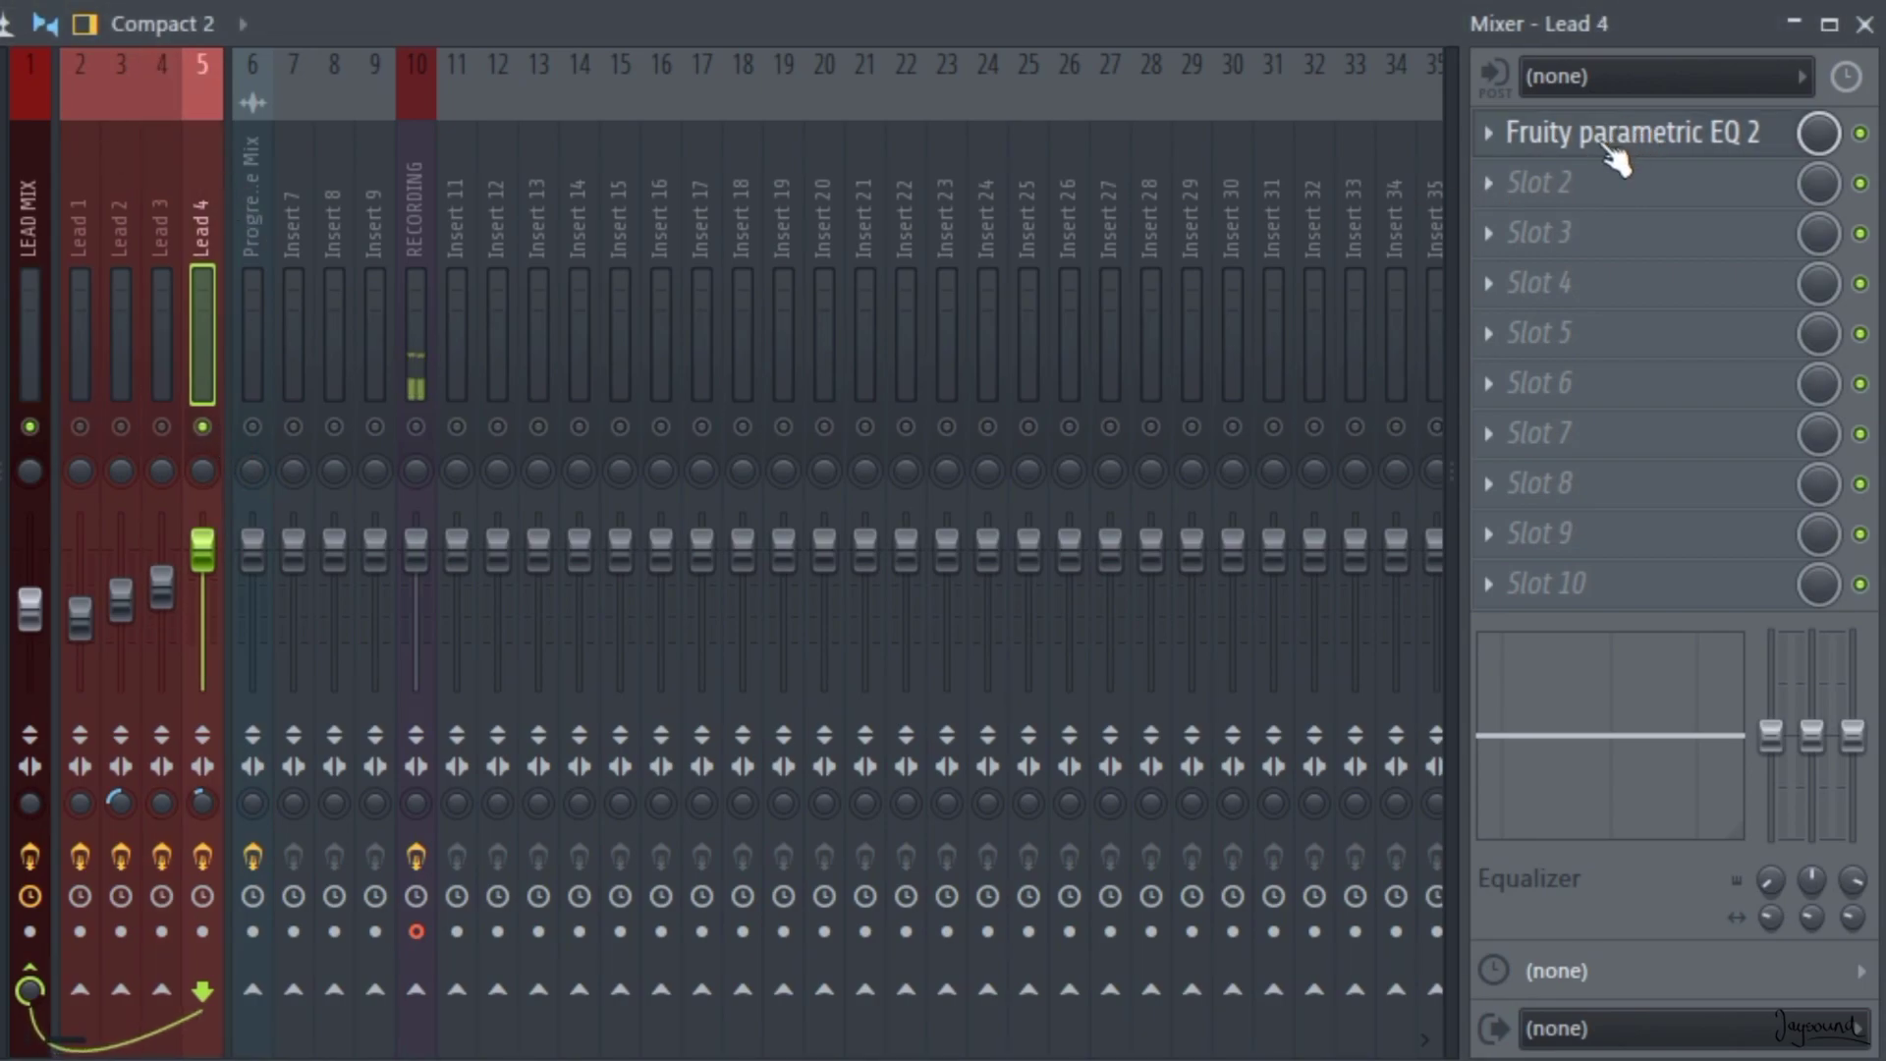
left_click(1588, 148)
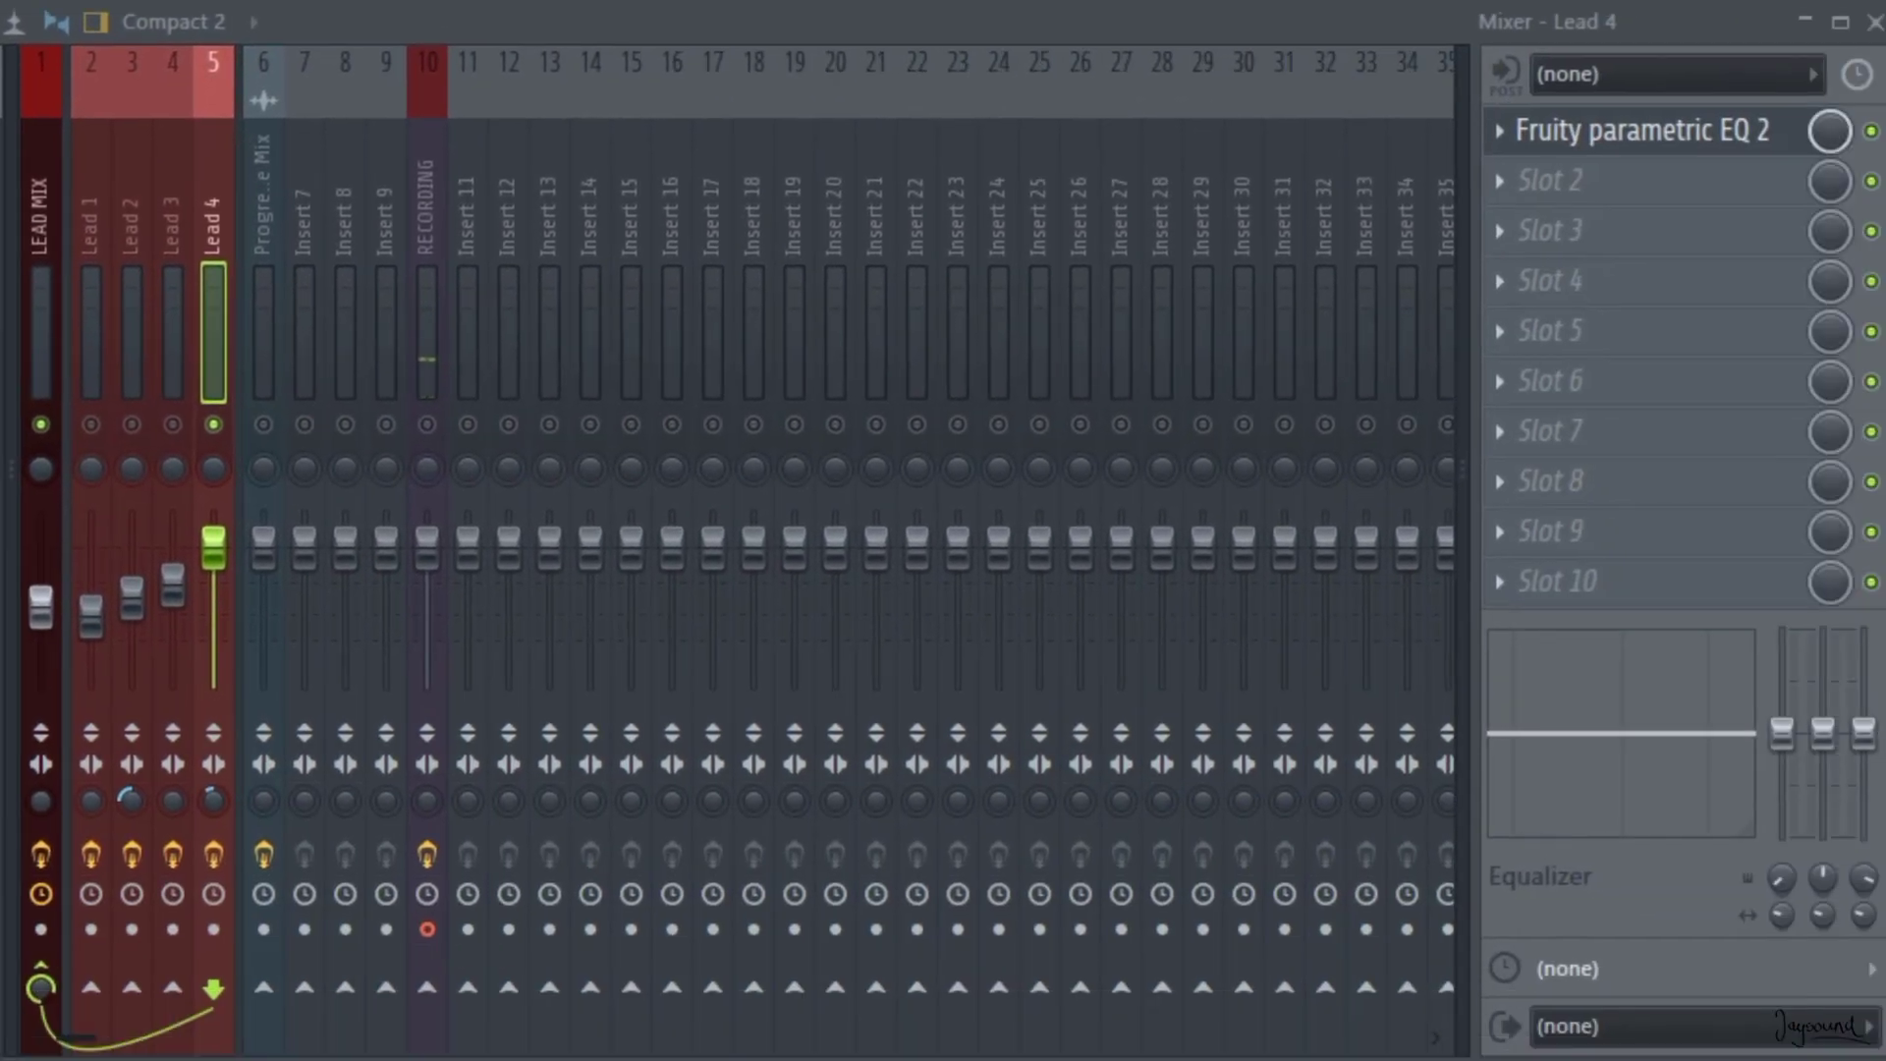
Select the LEAD MIX bus, then step through the Lead 1–4 inserts to check their effects.
left_click(40, 216)
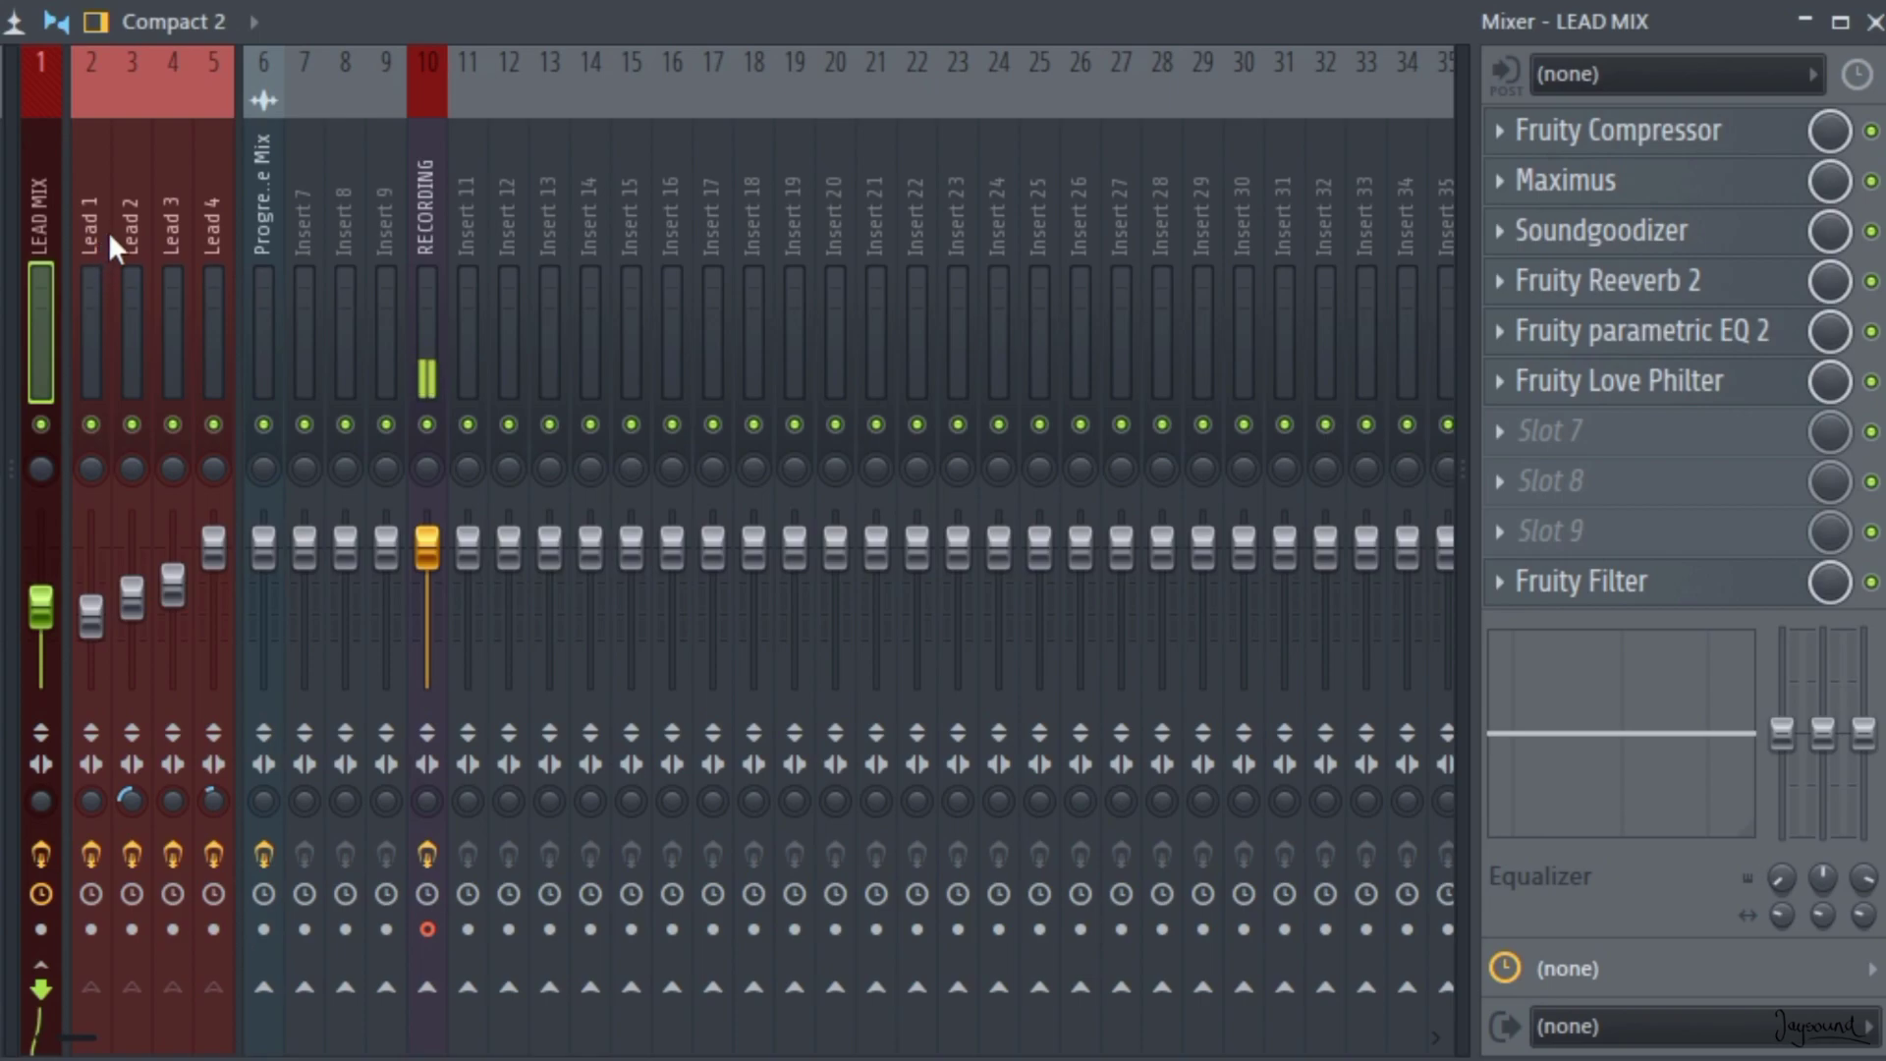
left_click(92, 208)
left_click(132, 224)
left_click(172, 228)
left_click(218, 234)
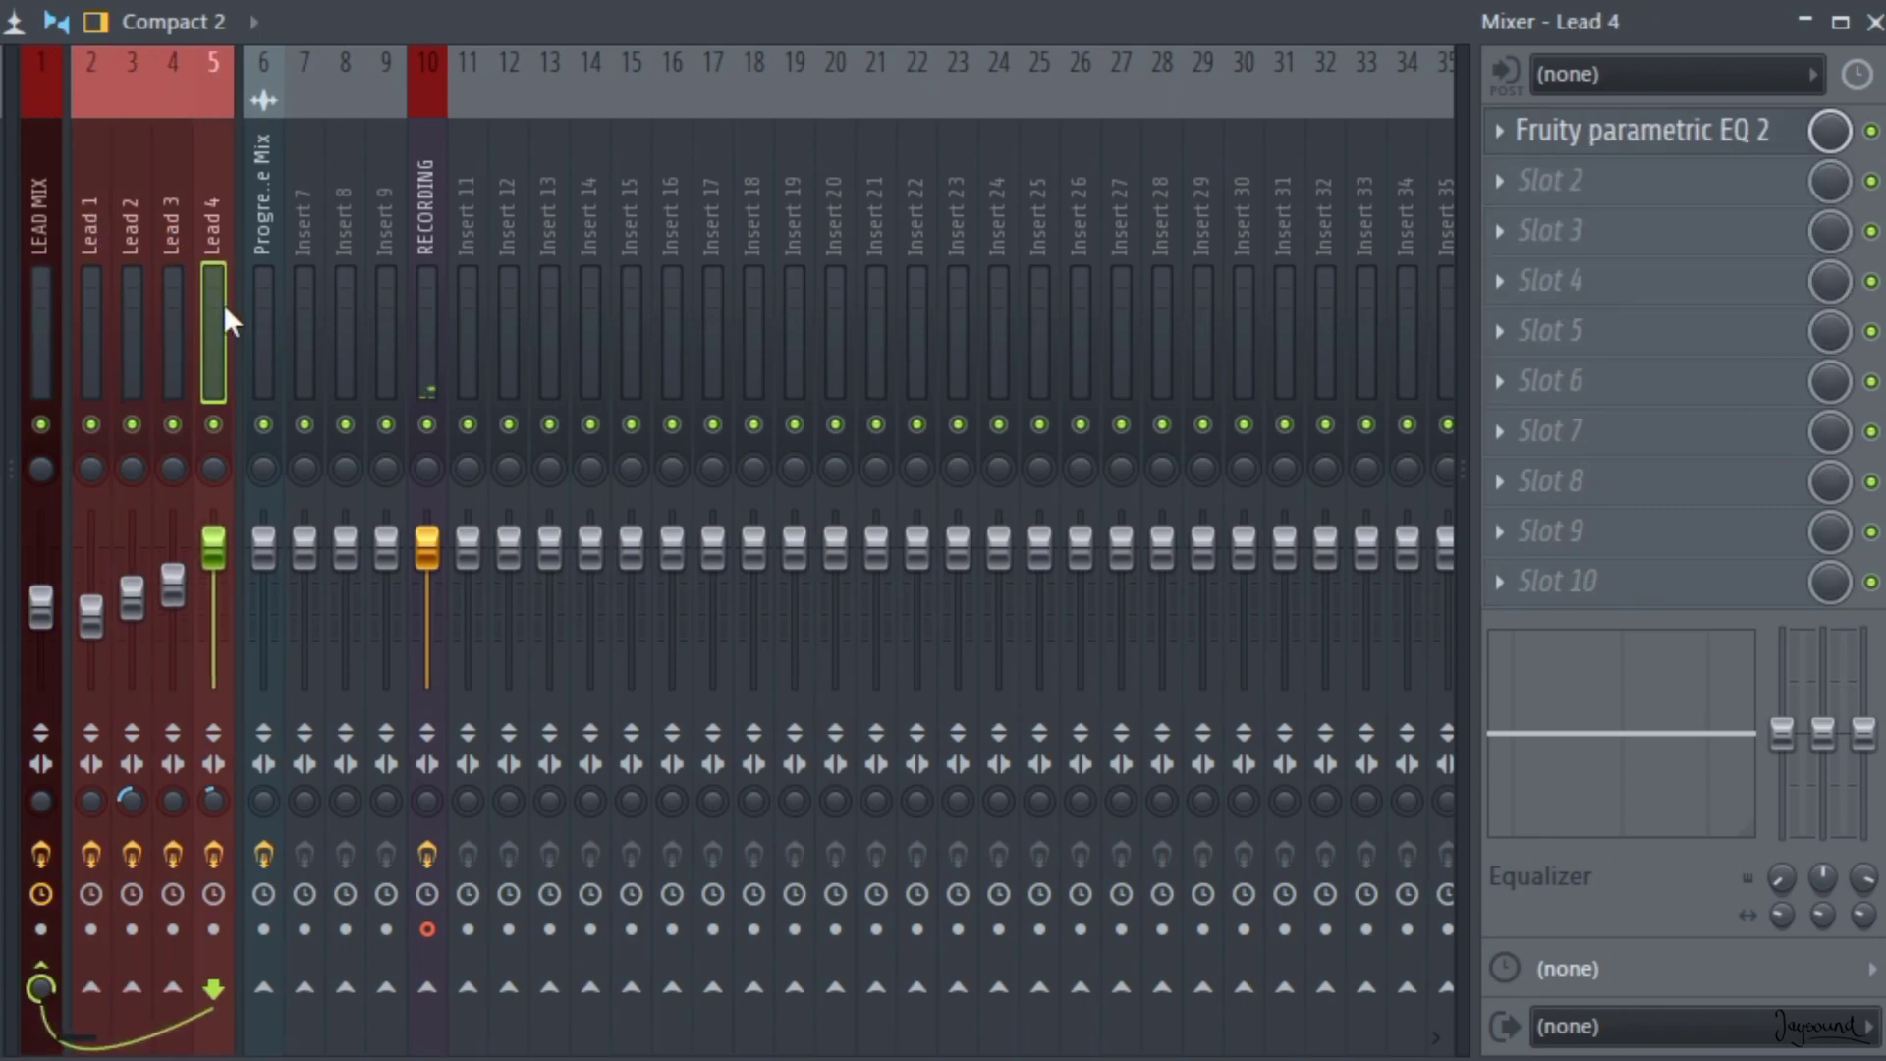
Return to LEAD MIX and open its Fruity Compressor (-13.5 dB threshold, 4.9:1 ratio, hard knee).
left_click(47, 210)
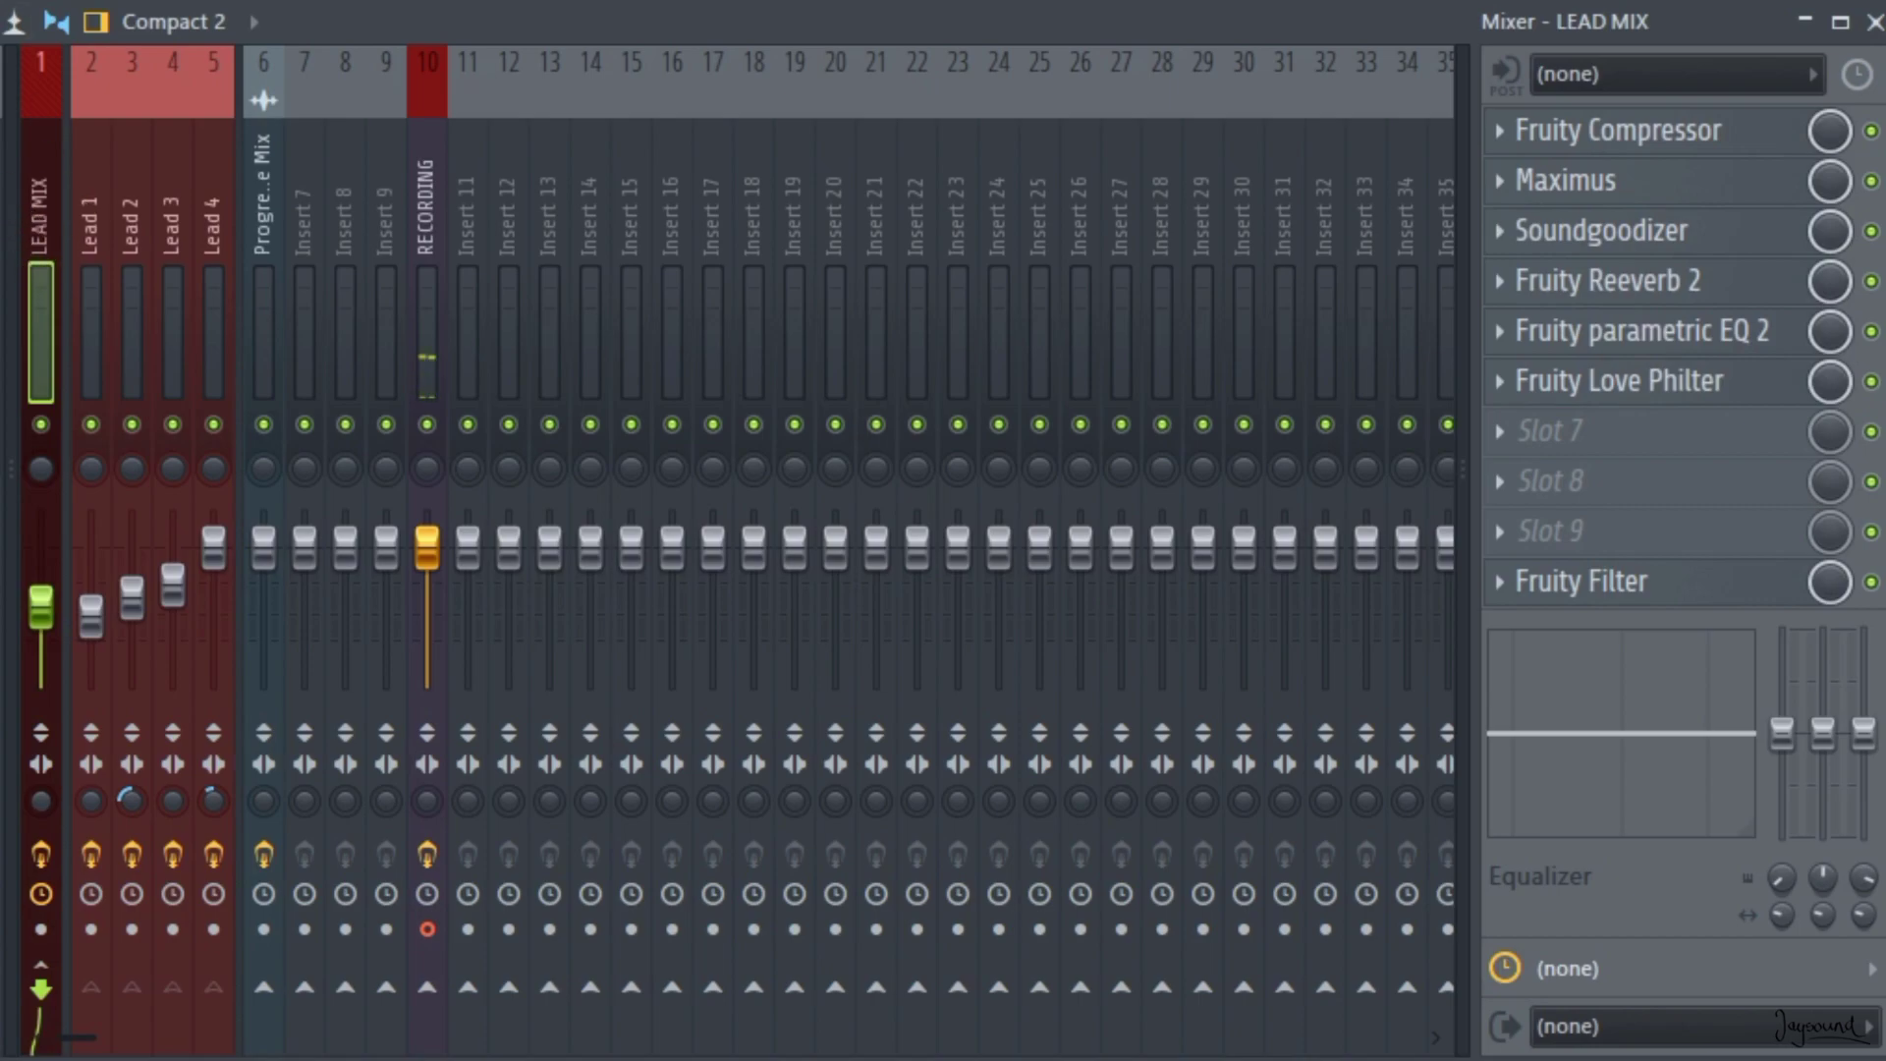
left_click(83, 334)
left_click(56, 212)
left_click(1656, 137)
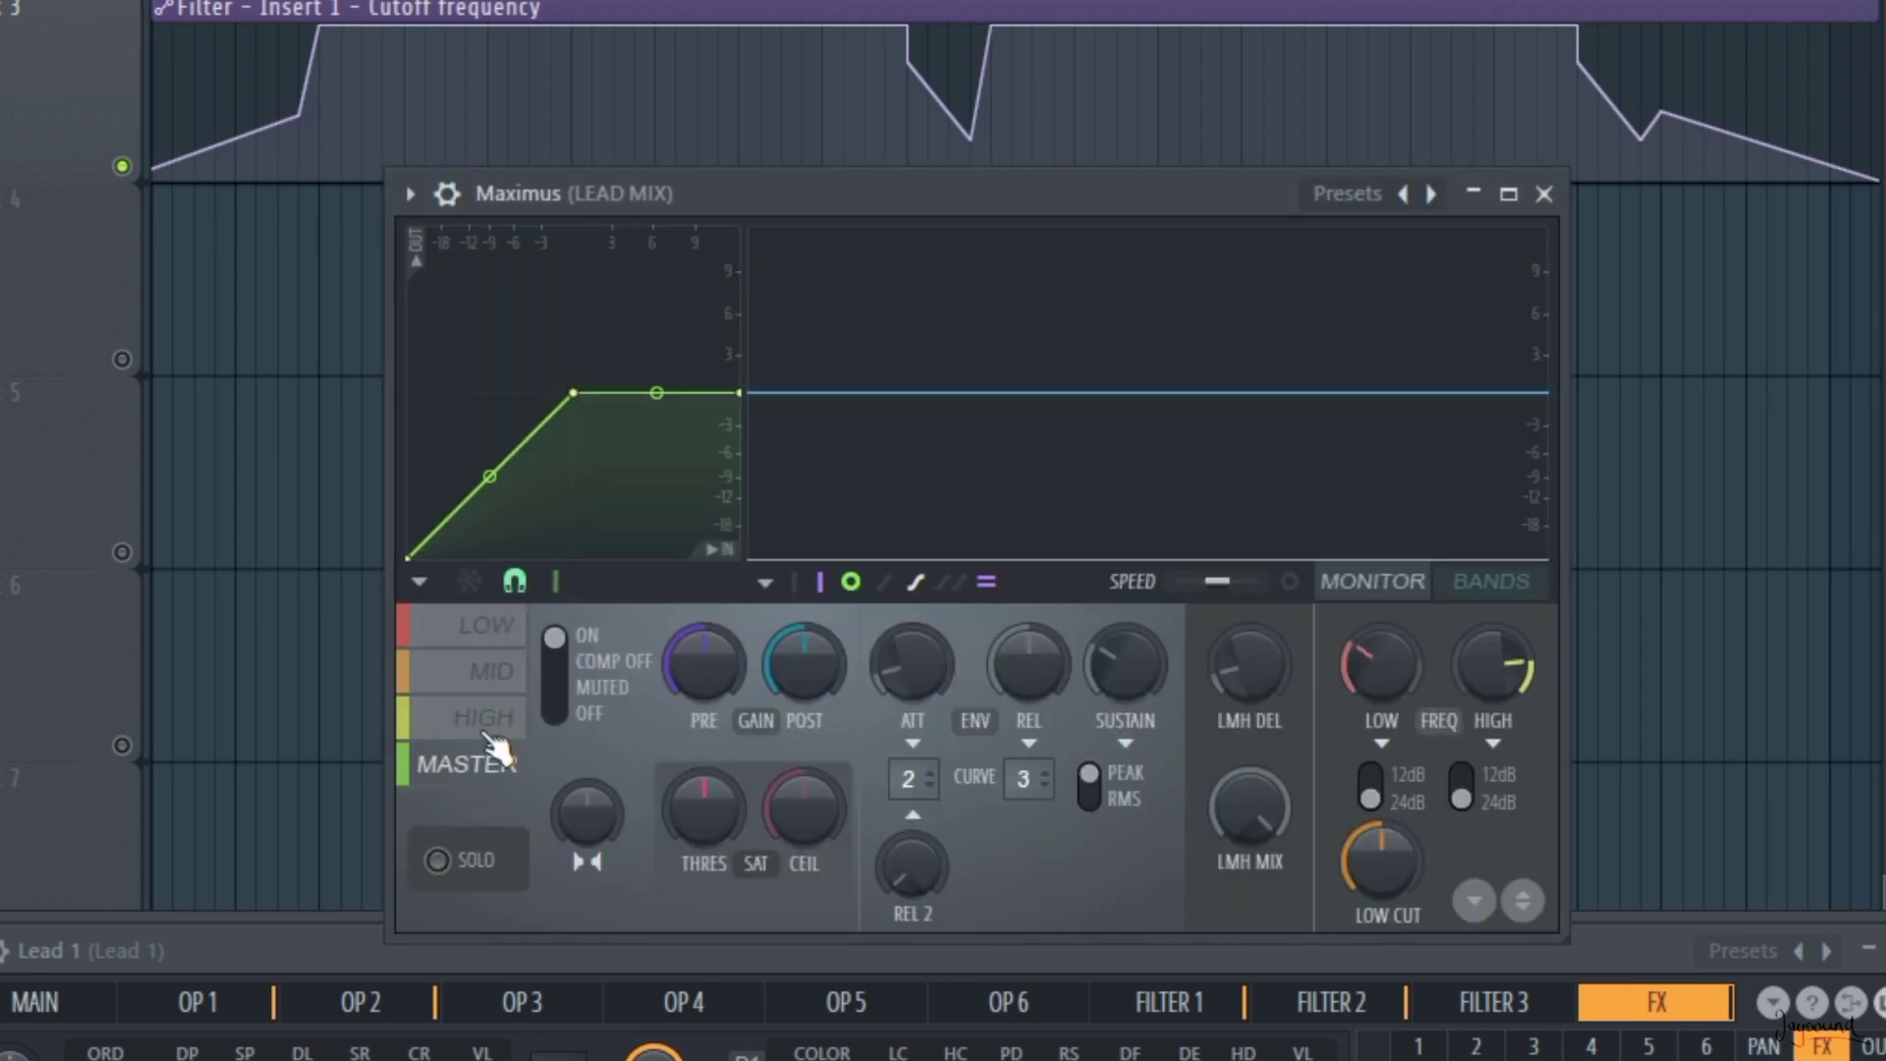
View the HIGH band settings in LEAD MIX's Maximus, then close Maximus.
left_click(486, 727)
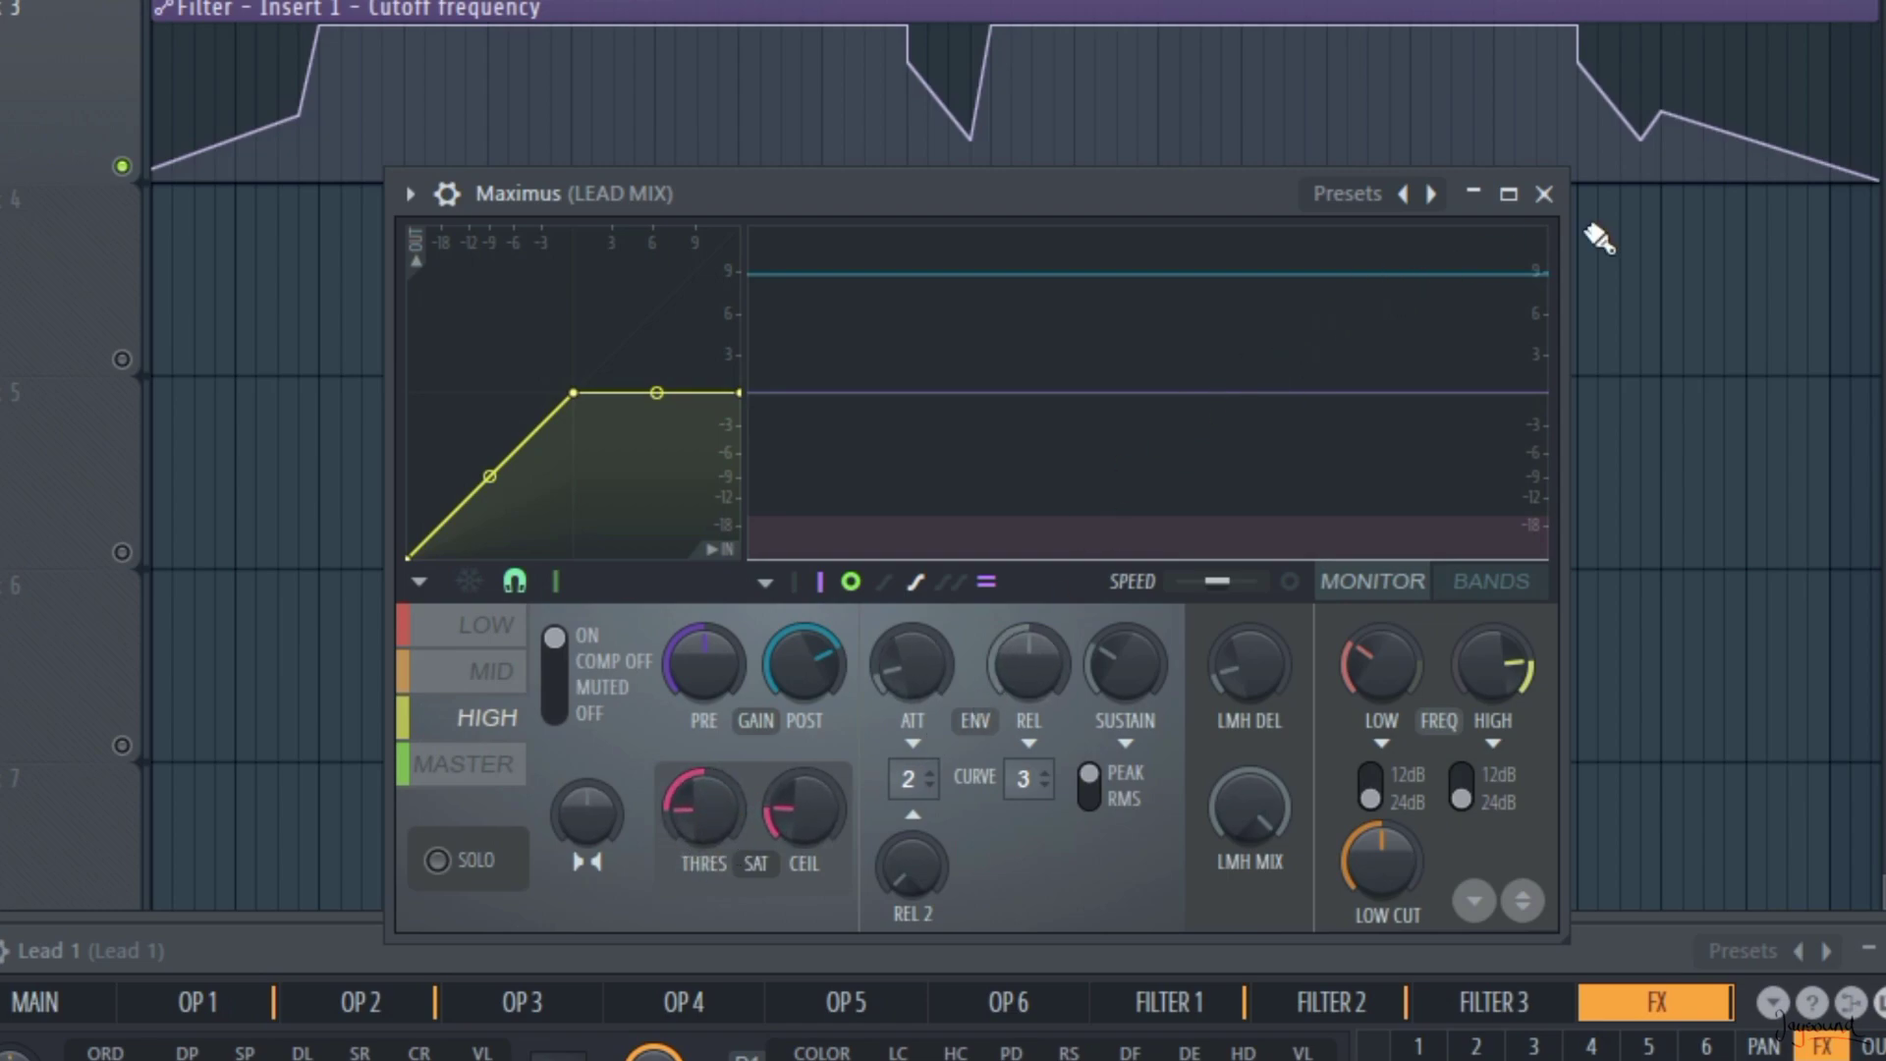
left_click(1545, 193)
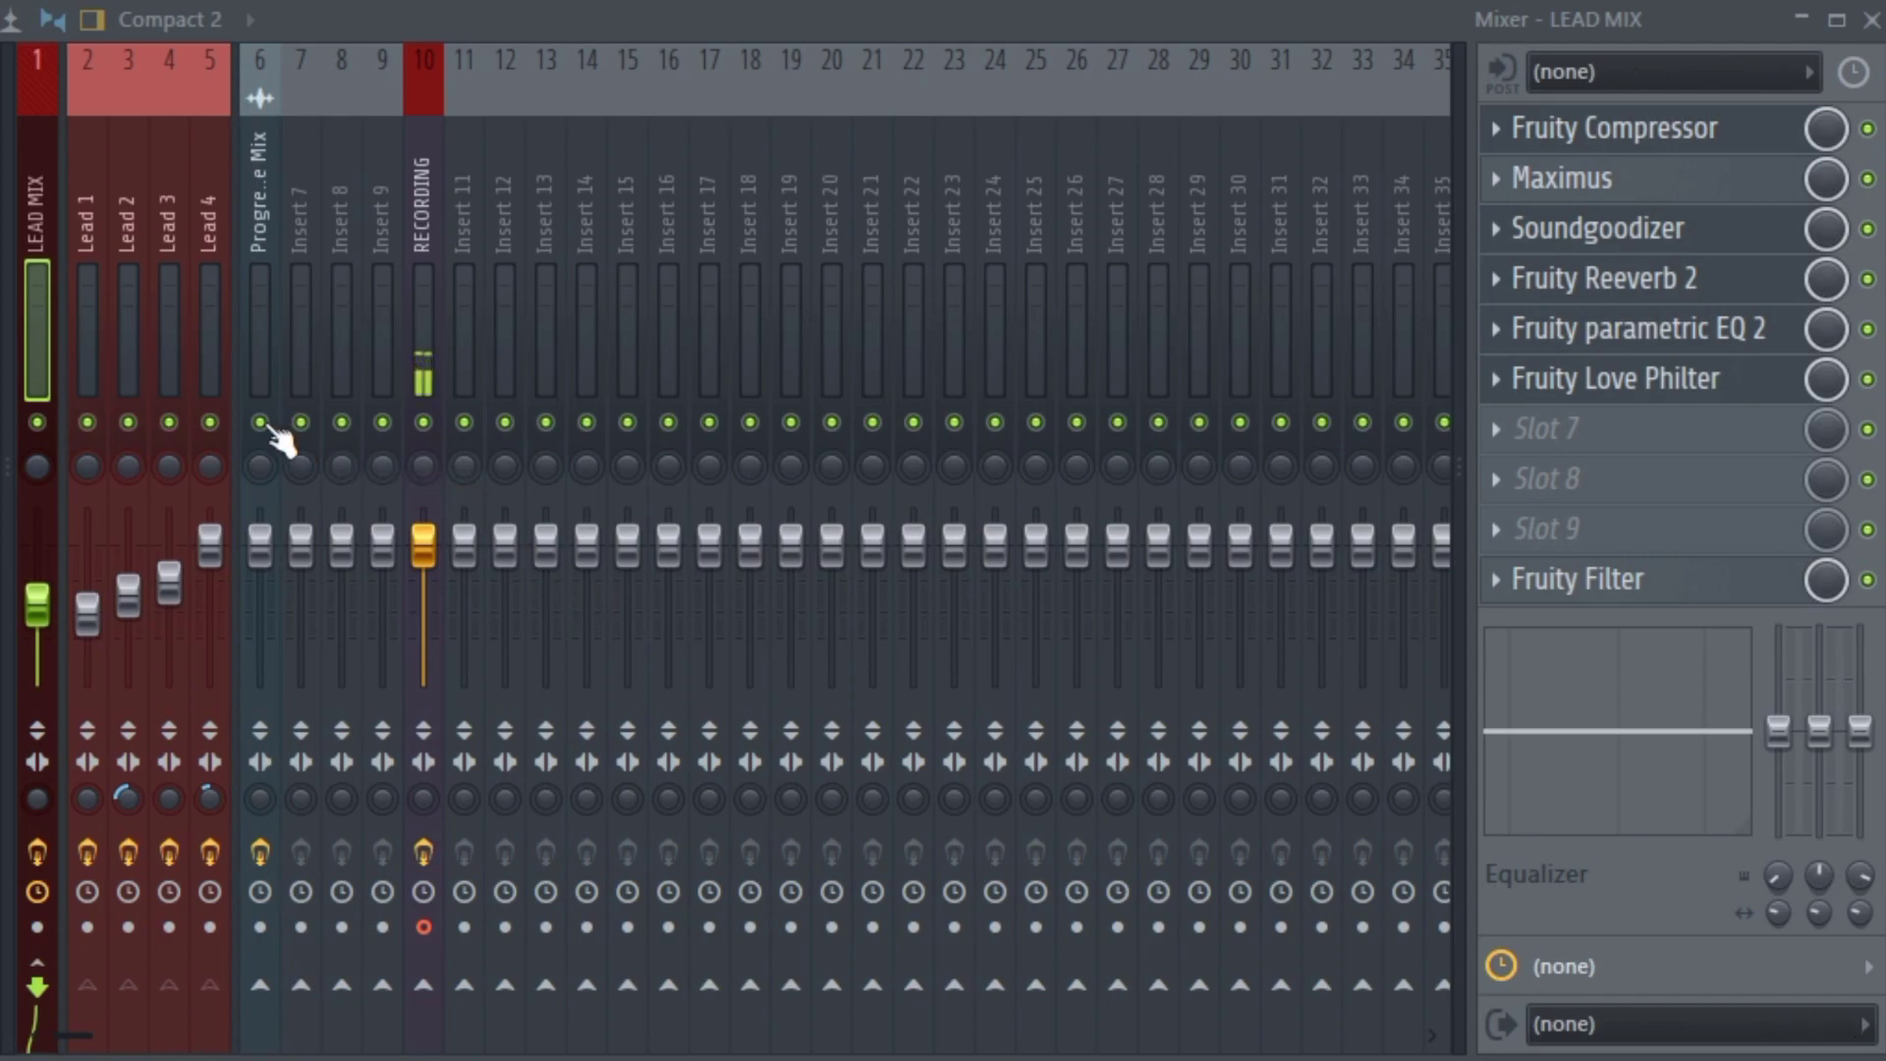
Clear Lead 3 and Lead 4's existing sends, then route Lead 1–4 into the LEAD MIX bus.
left_click(171, 853)
left_click(210, 852)
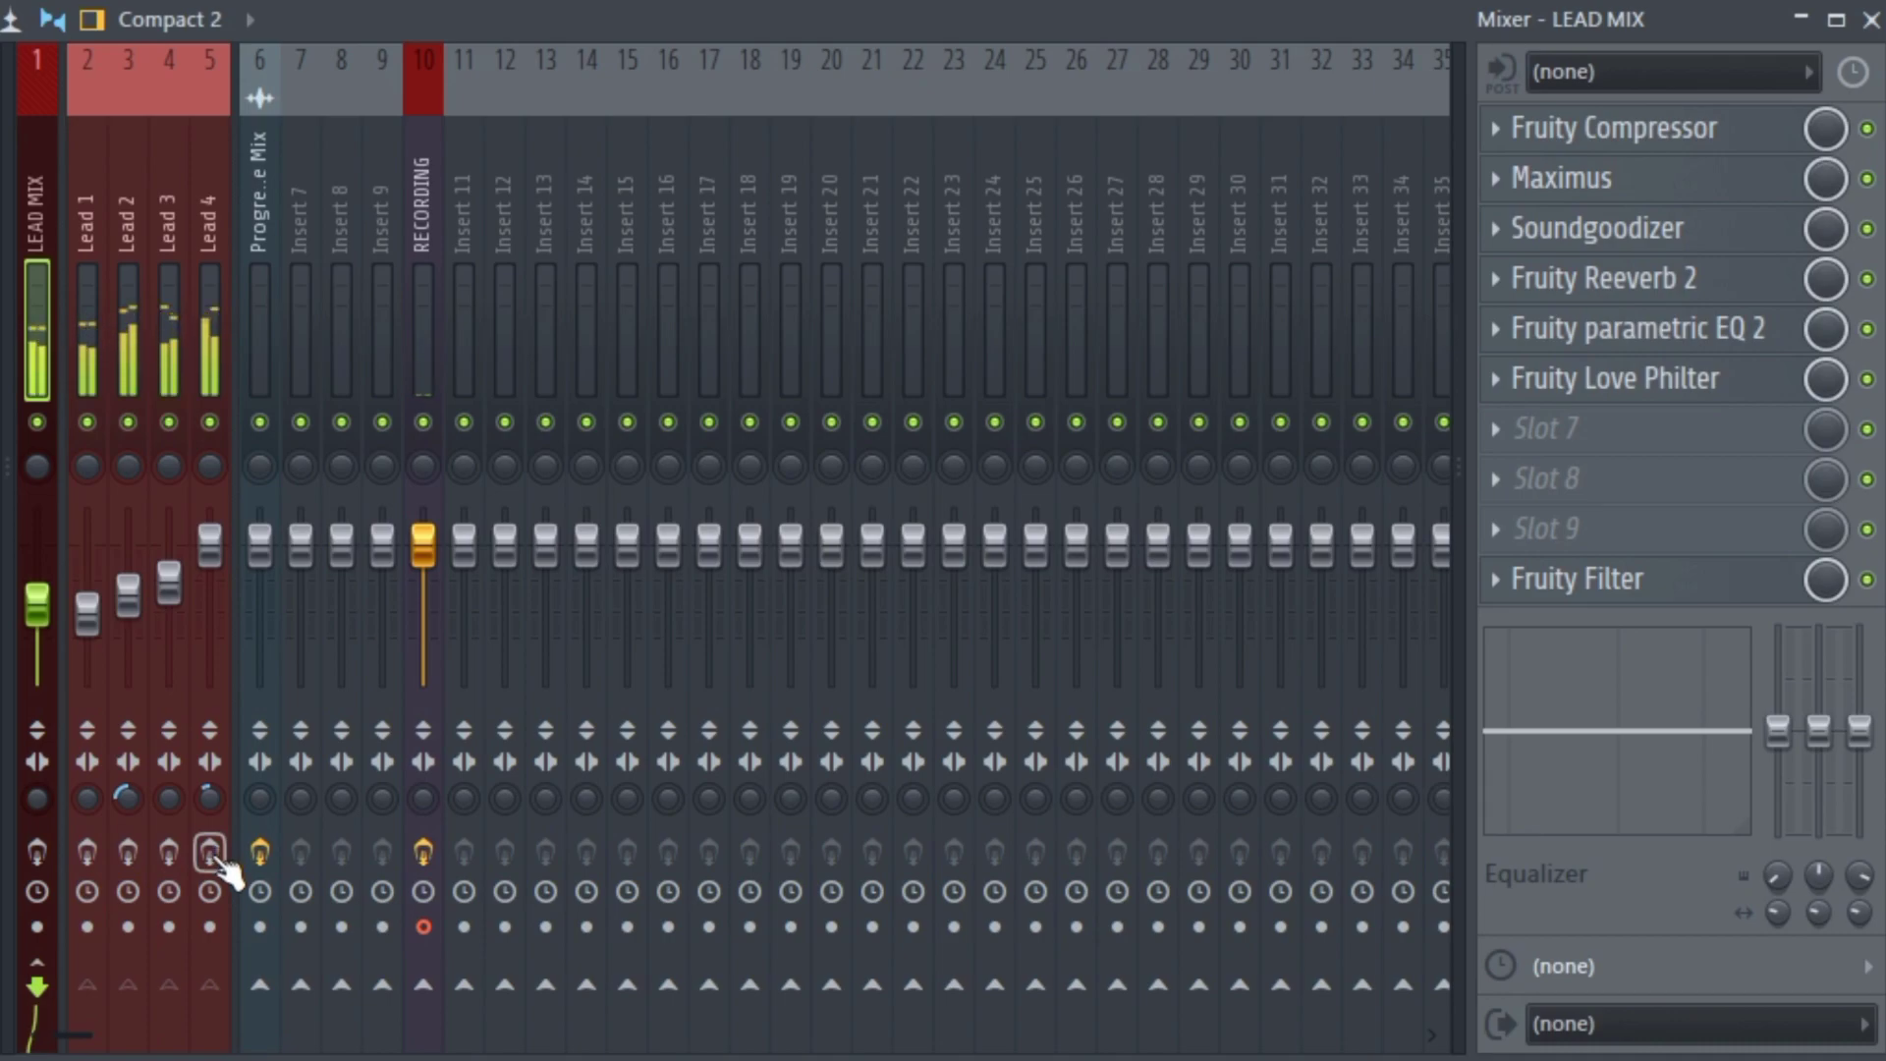
left_click(38, 852)
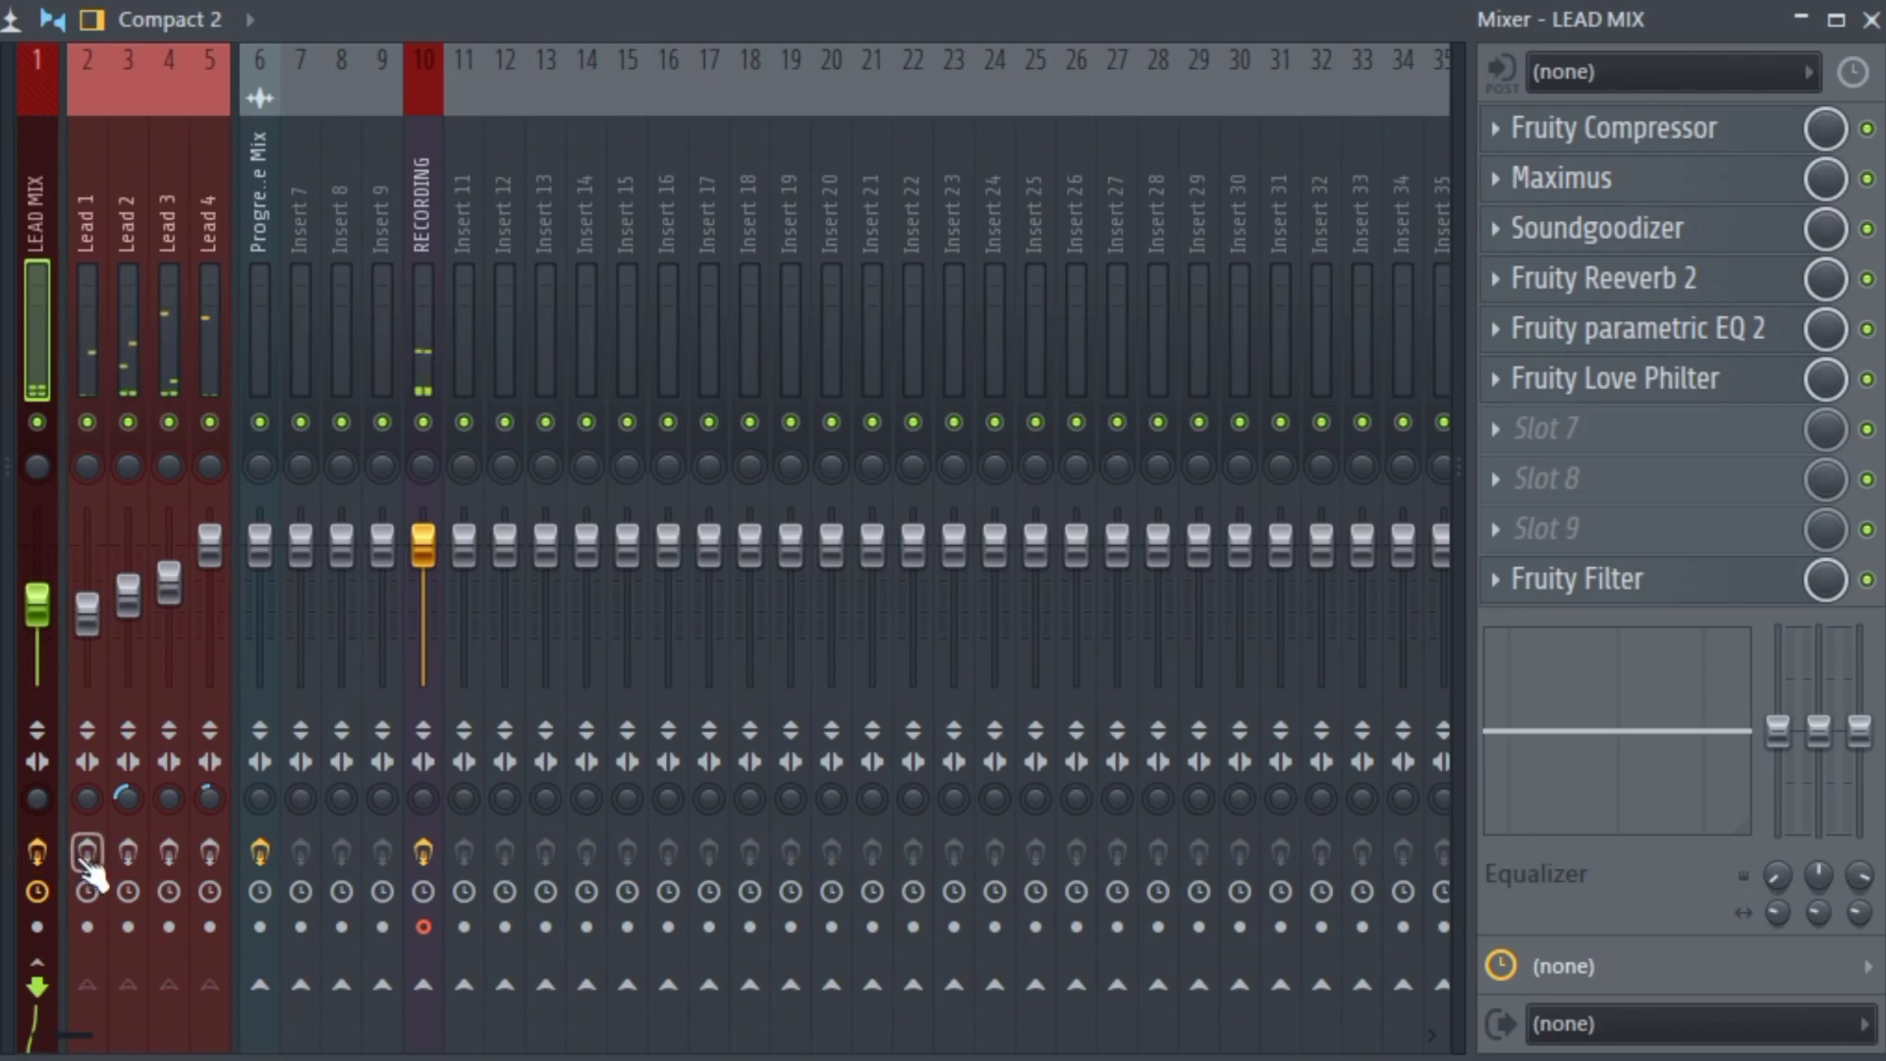
left_click(87, 853)
left_click(128, 852)
left_click(169, 852)
left_click(209, 852)
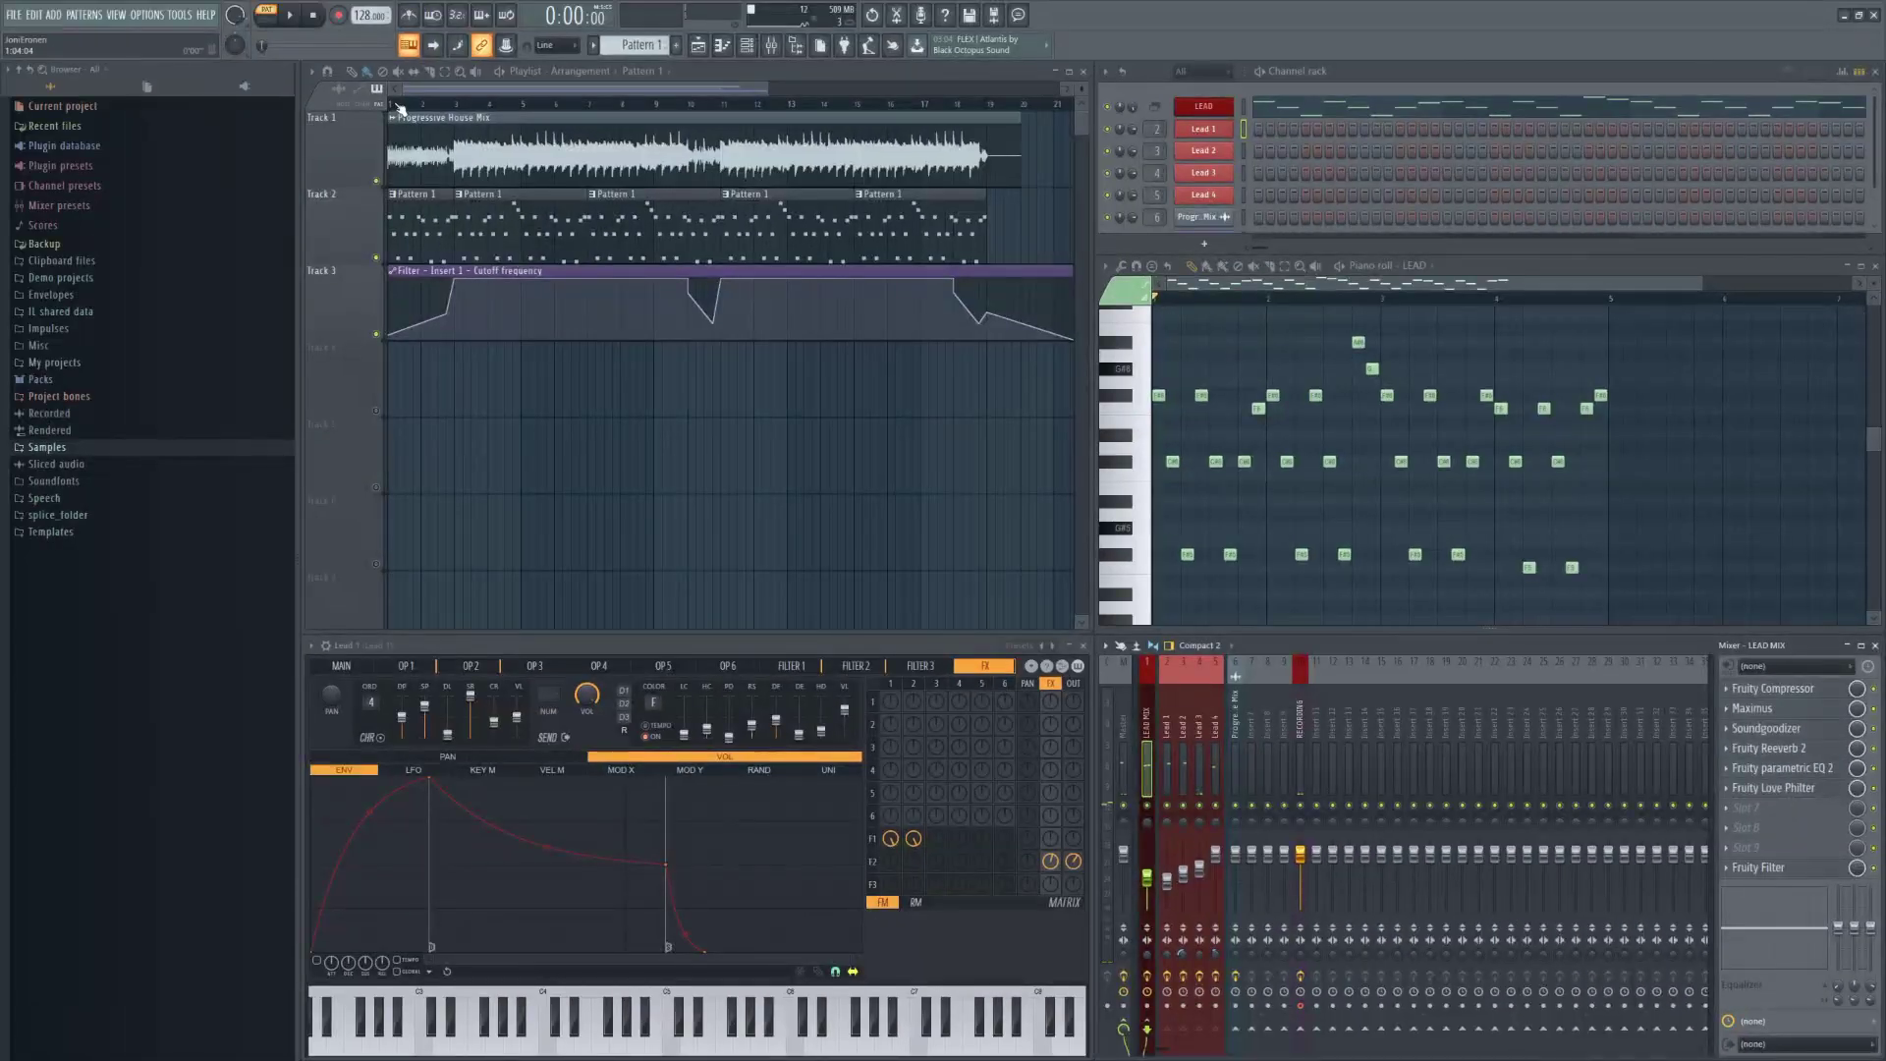
Switch the transport to SONG mode and play the arrangement with the layered lead.
key("l")
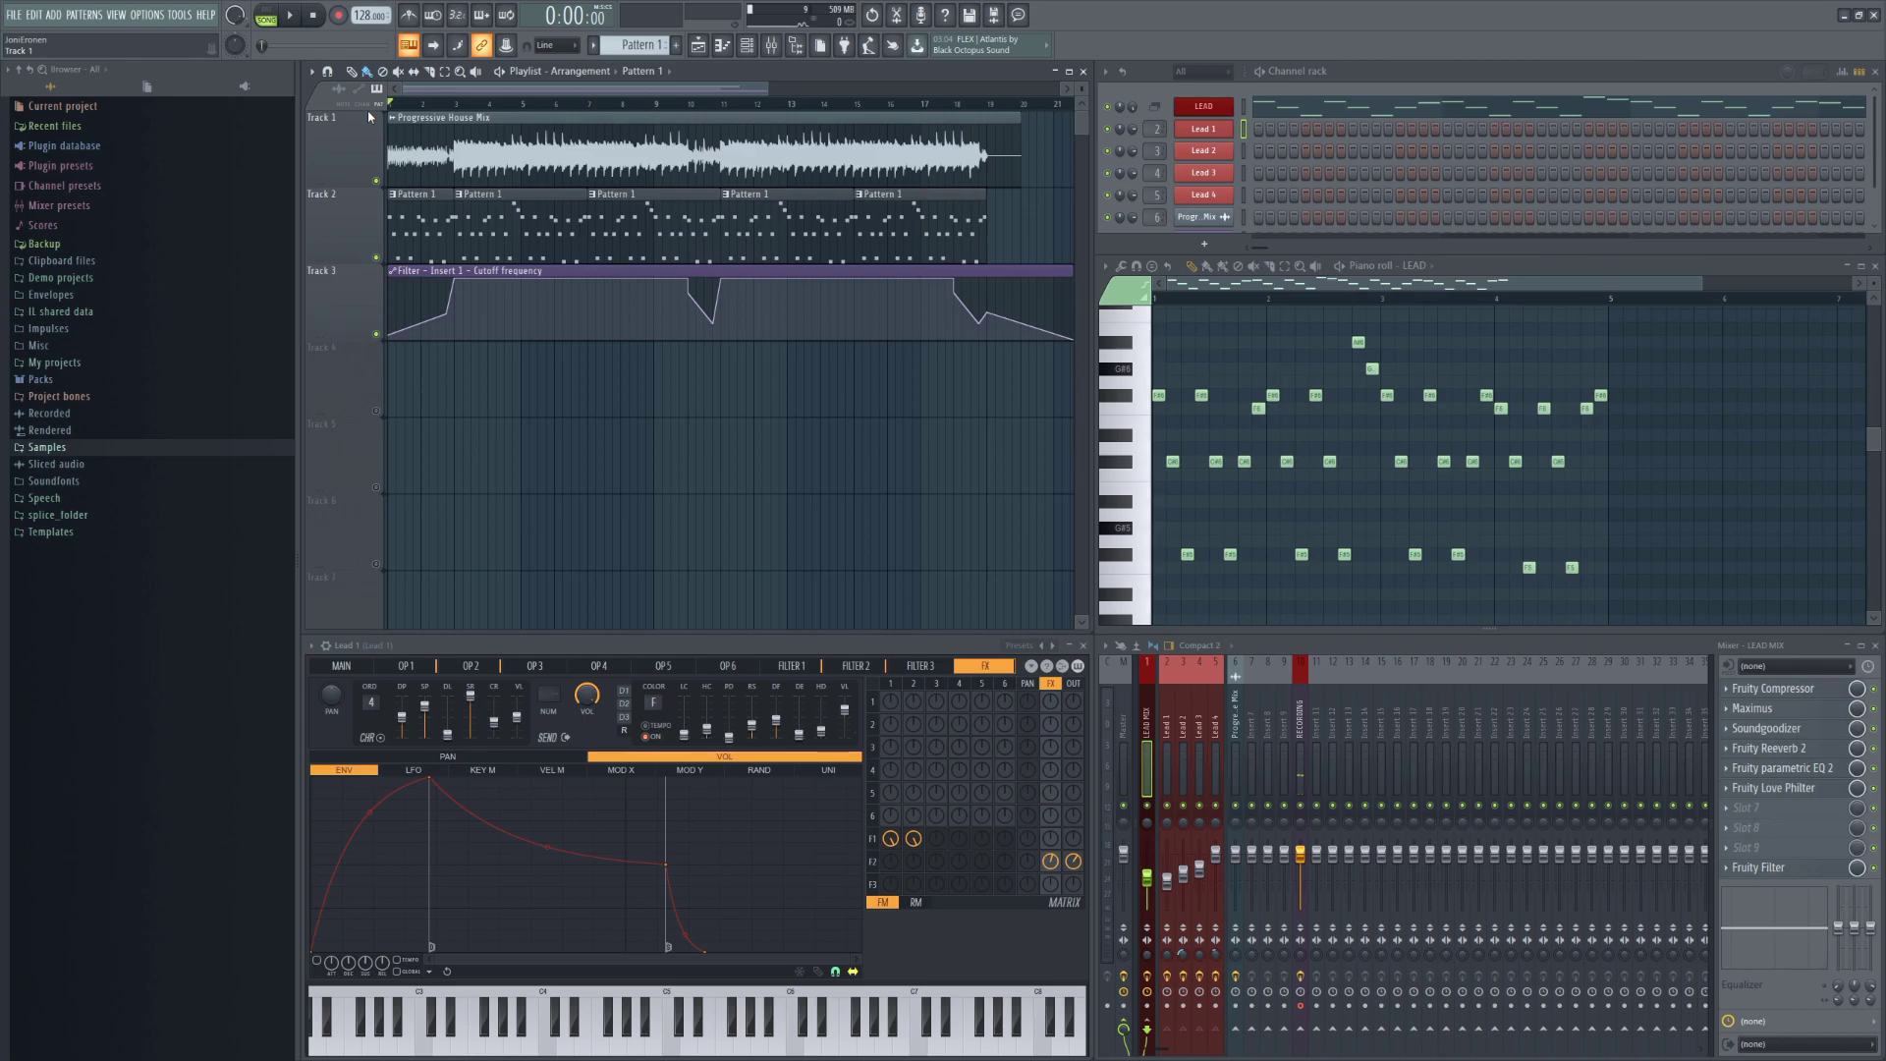
key("space")
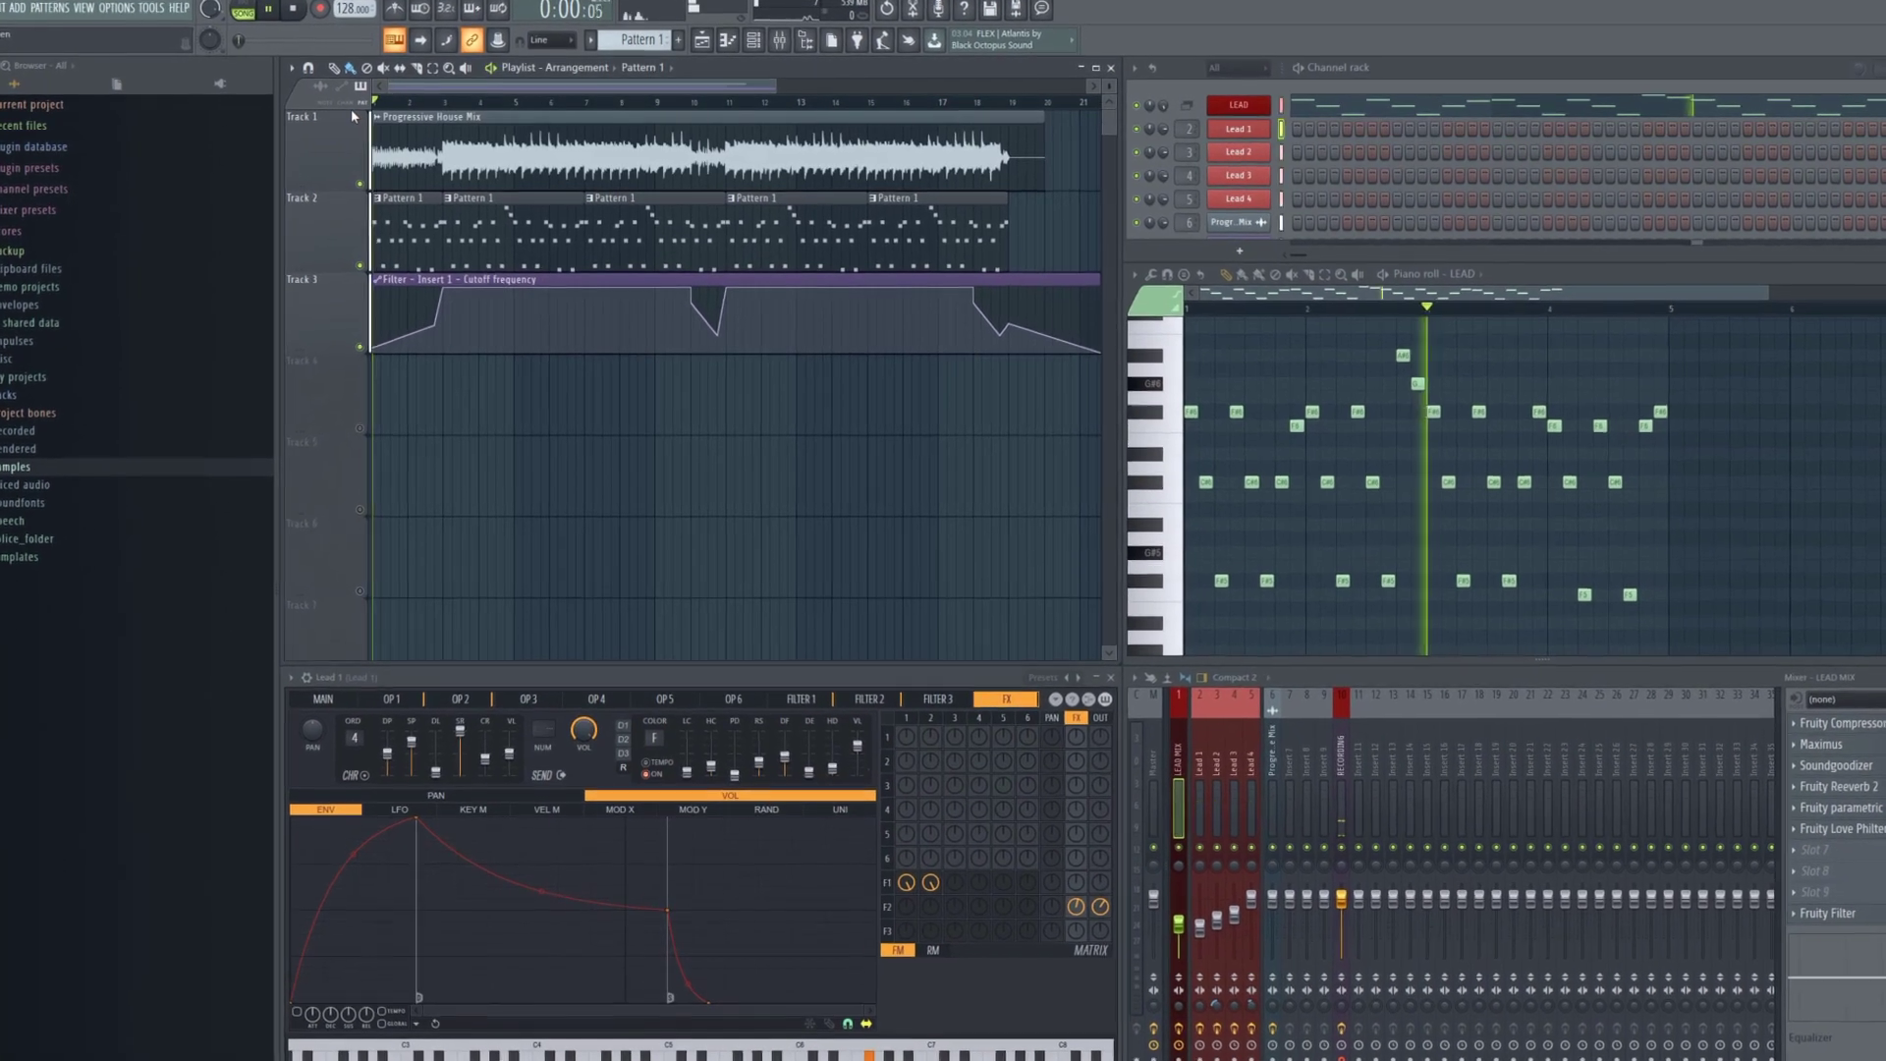